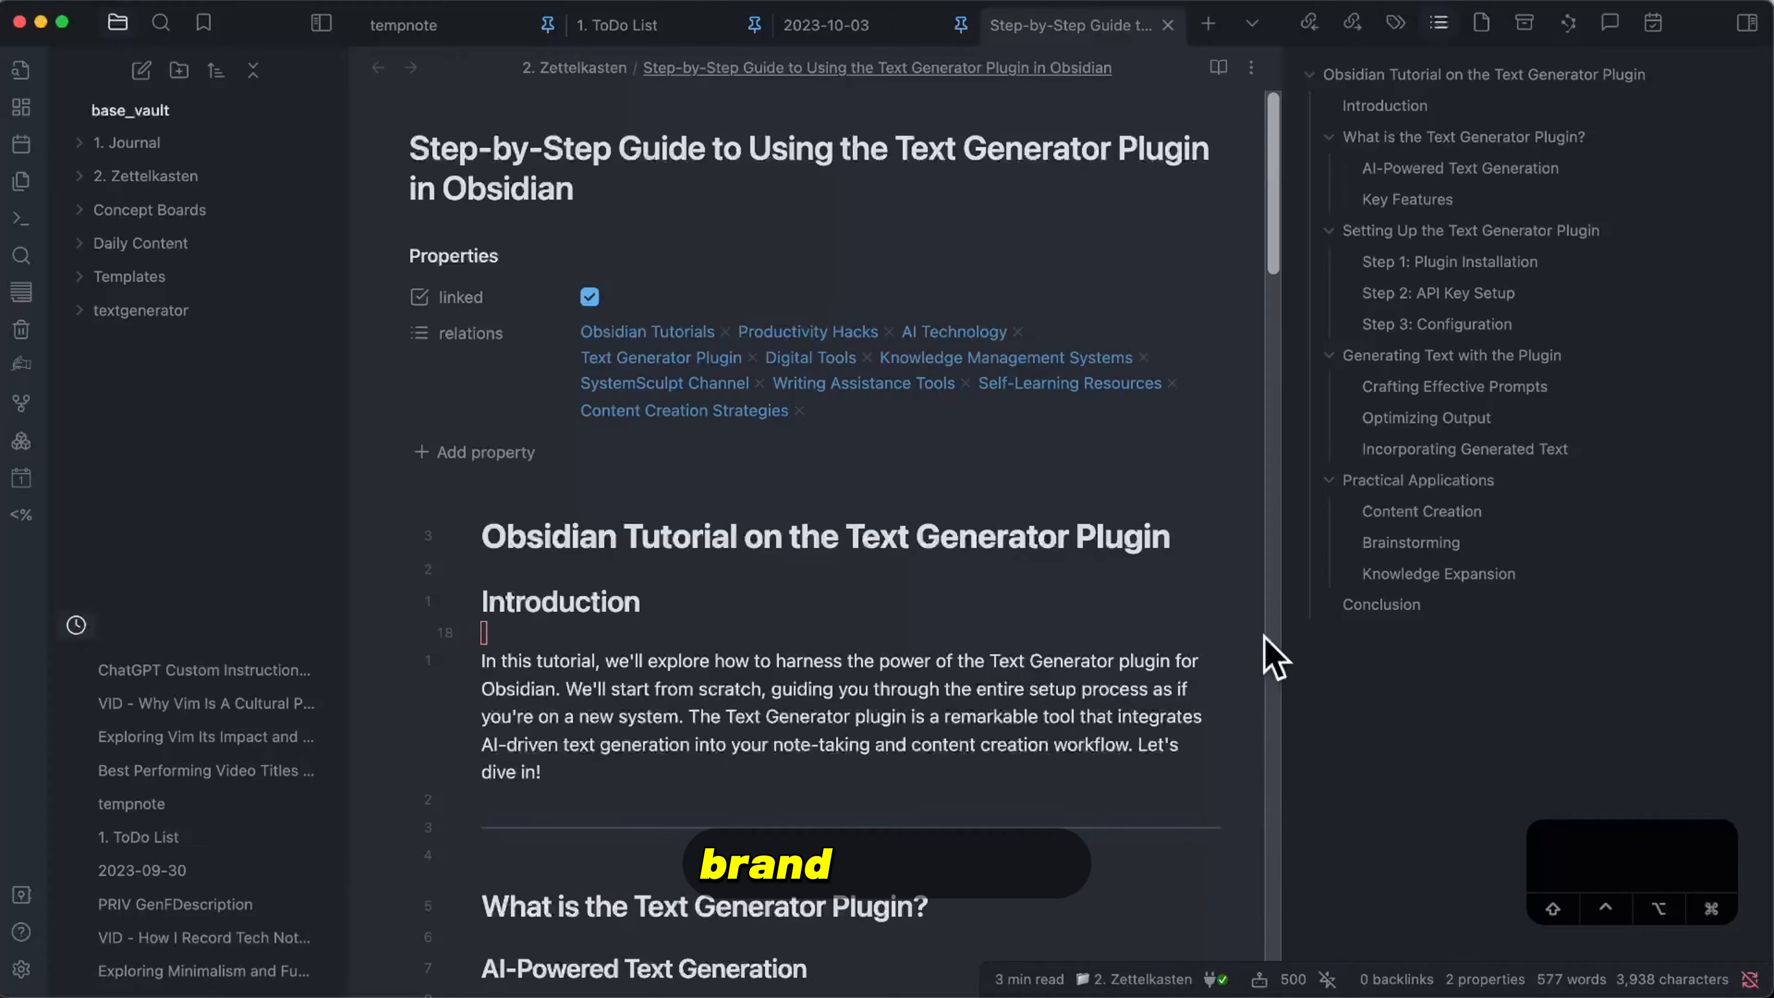
Step: Read through the Text Generator plugin guide note, from its introduction down to the conclusion
scroll(1239, 608, "down", 6)
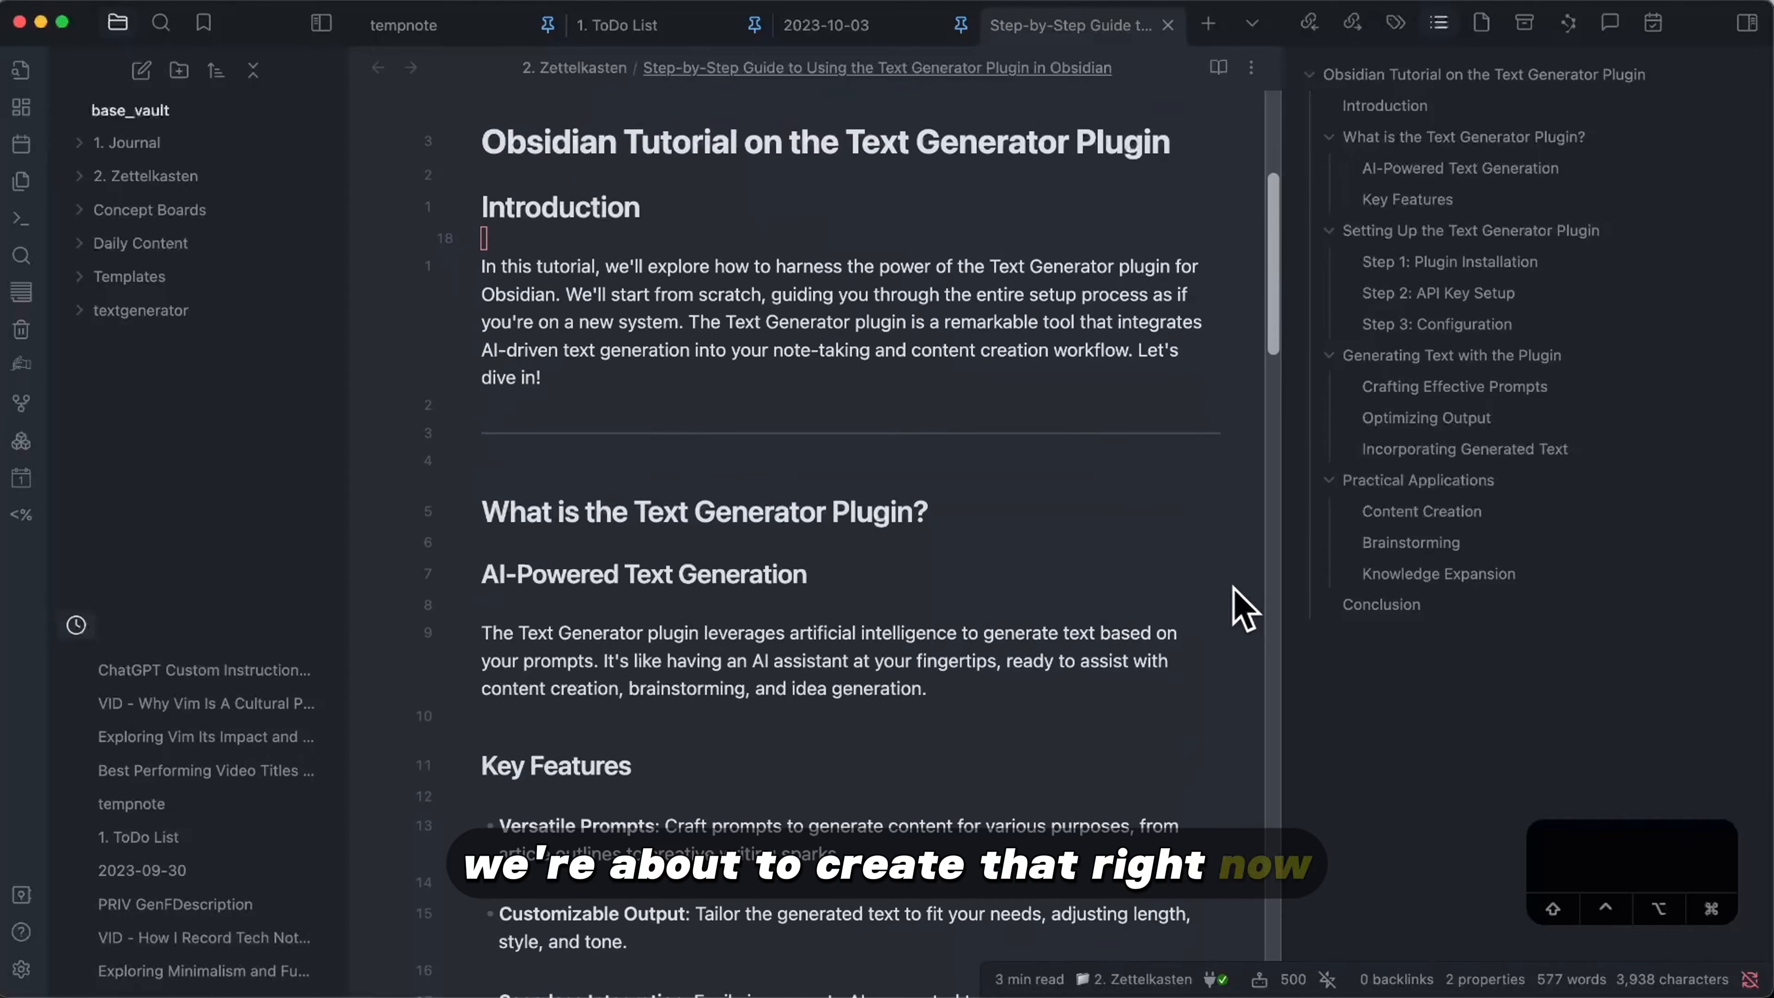
scroll(1239, 608, "down", 5)
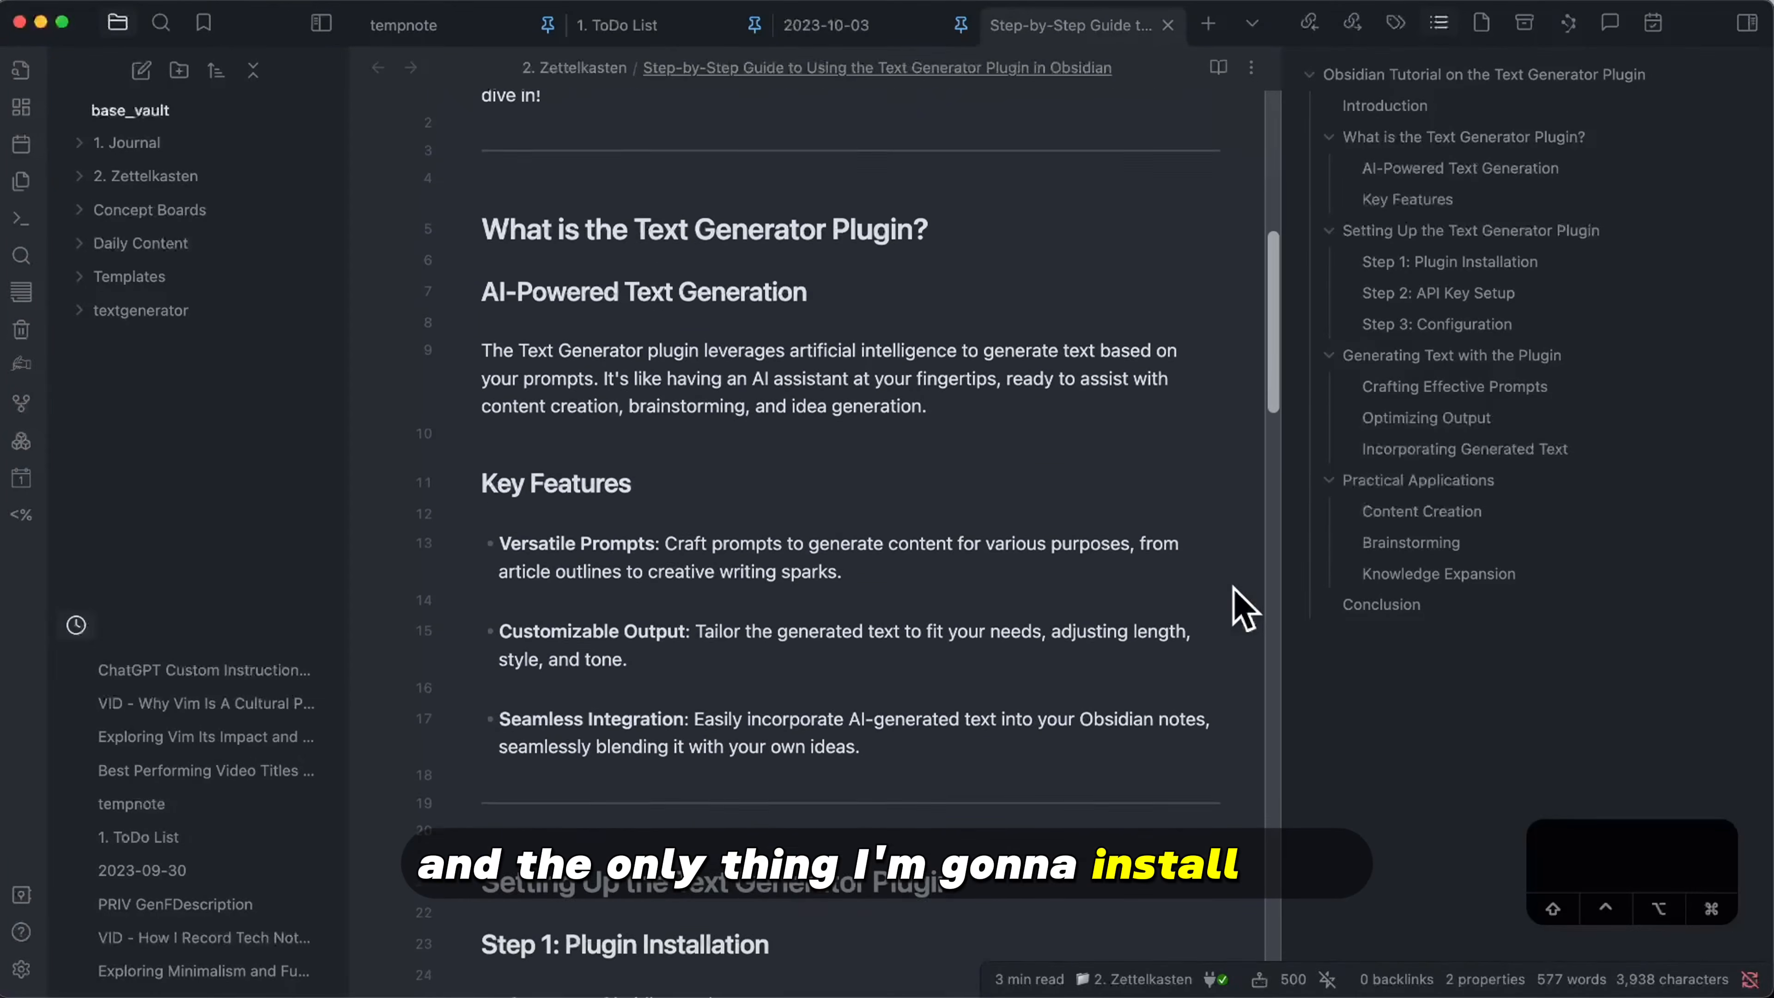
scroll(1240, 608, "down", 5)
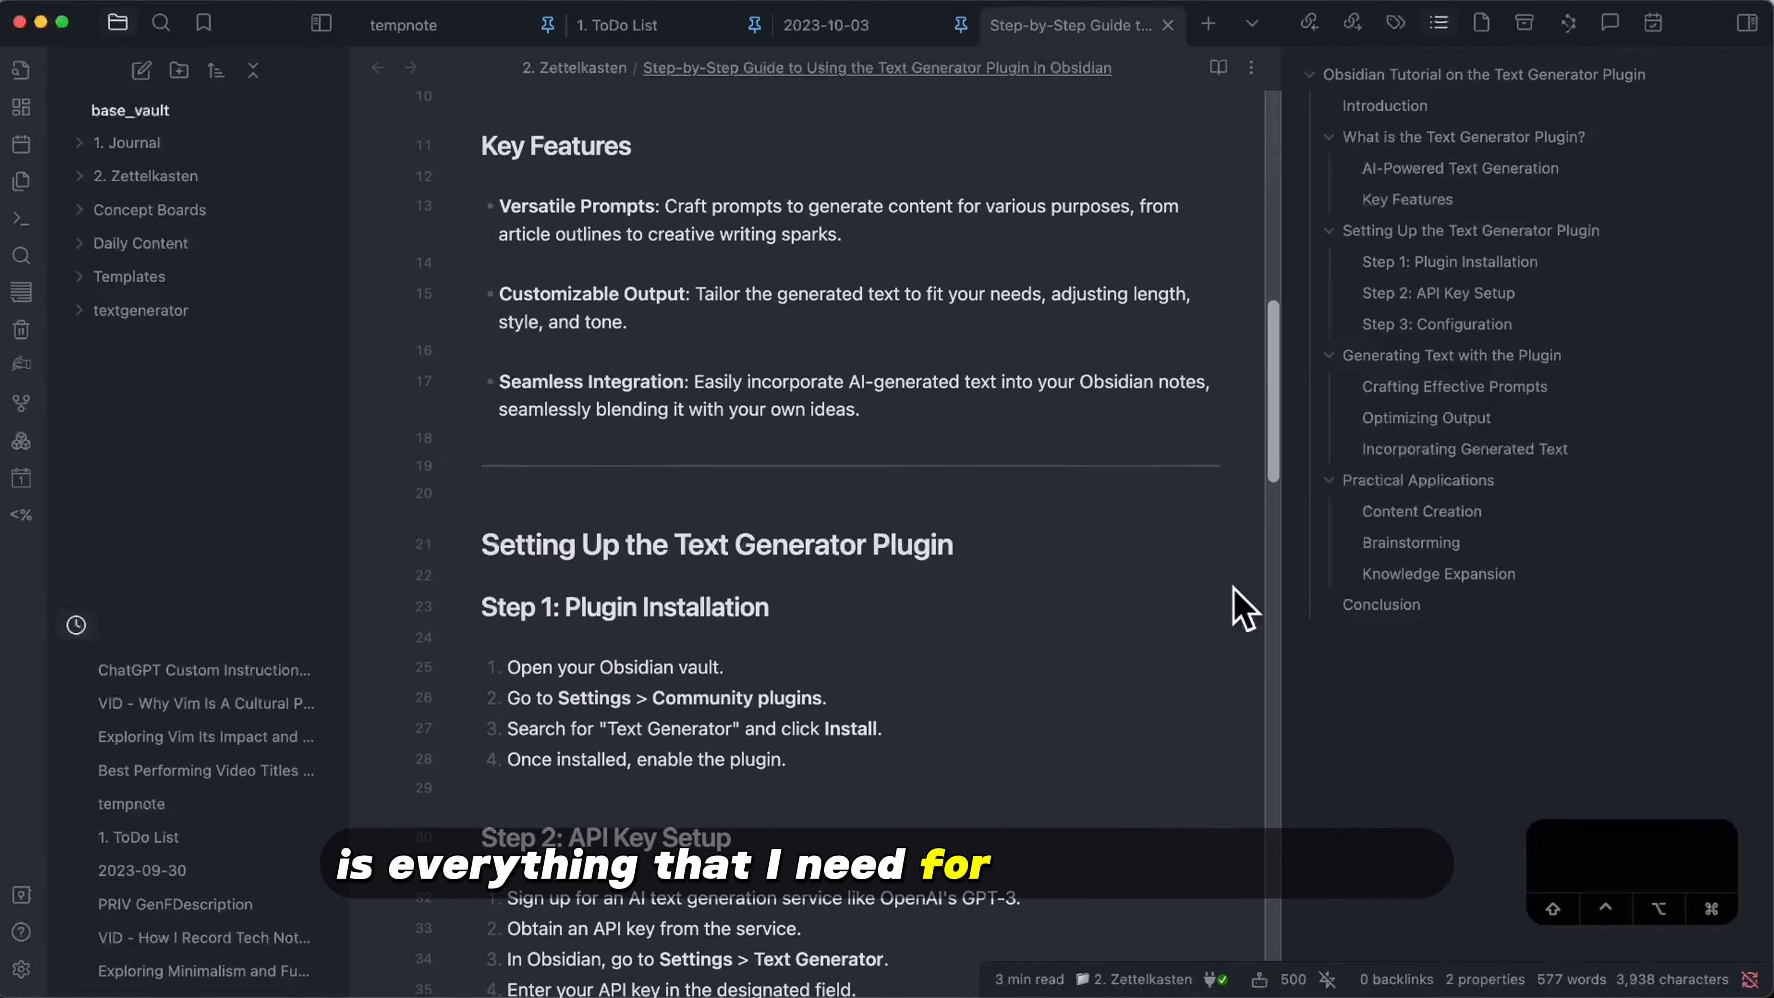
scroll(1240, 608, "down", 3)
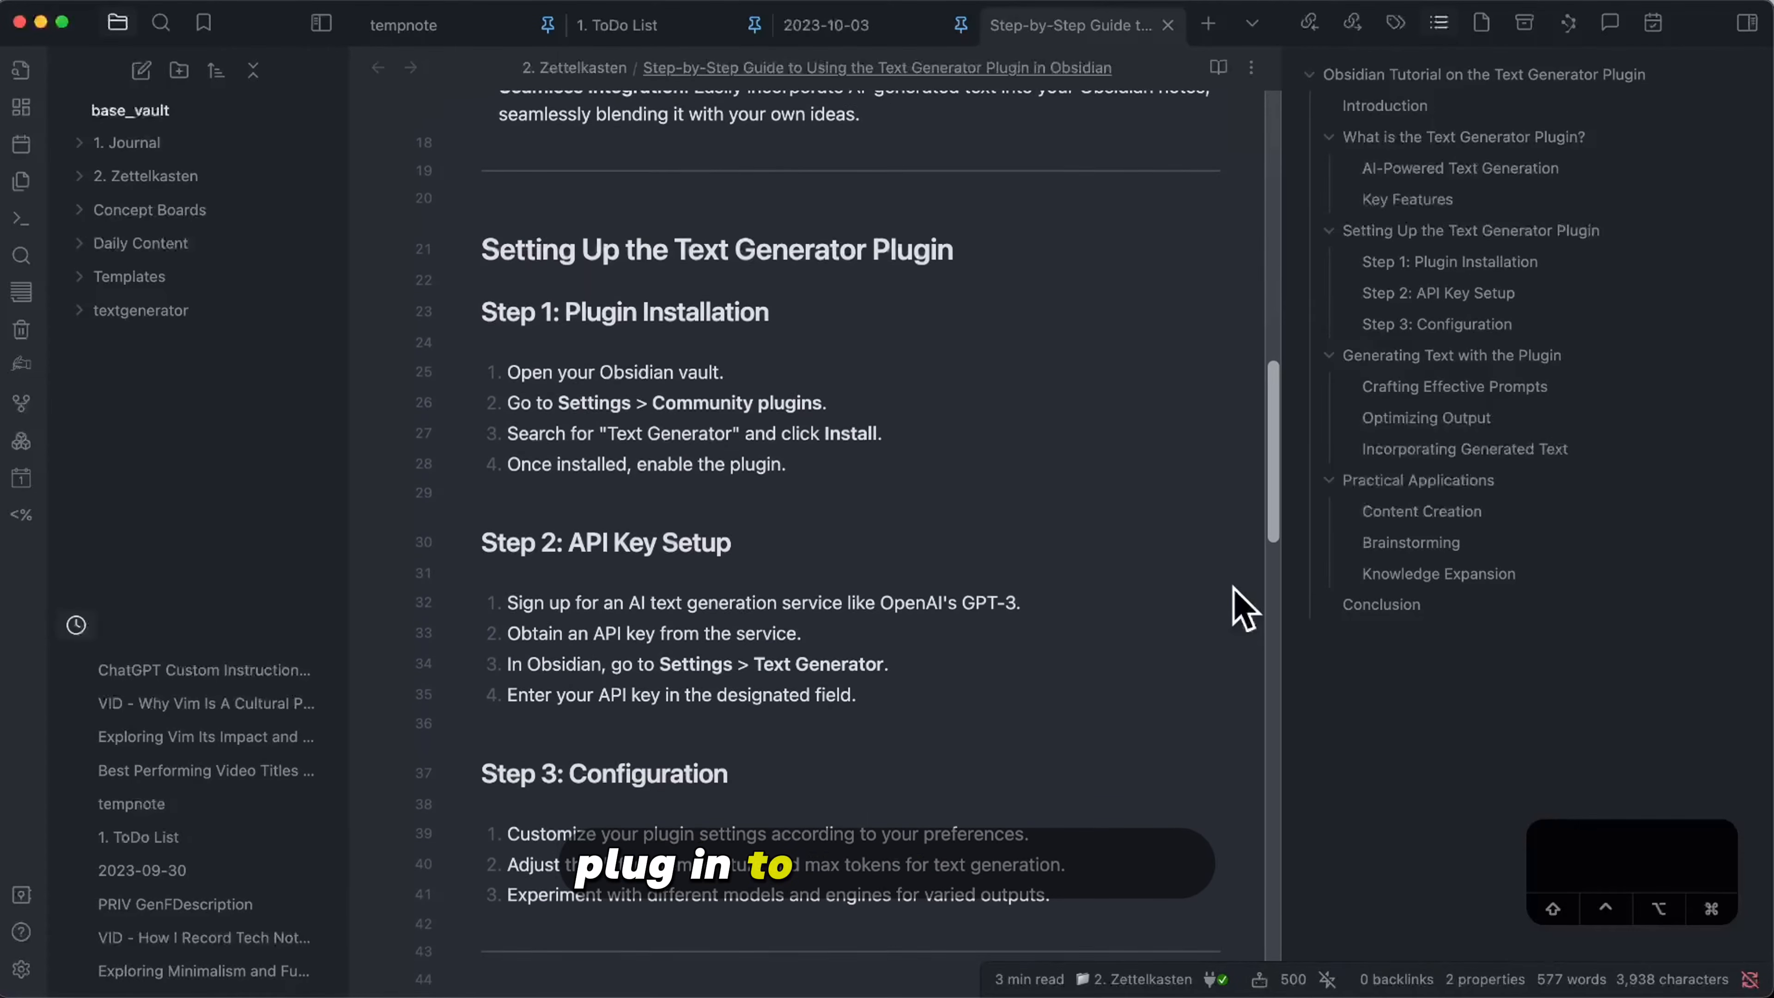
scroll(1240, 608, "down", 6)
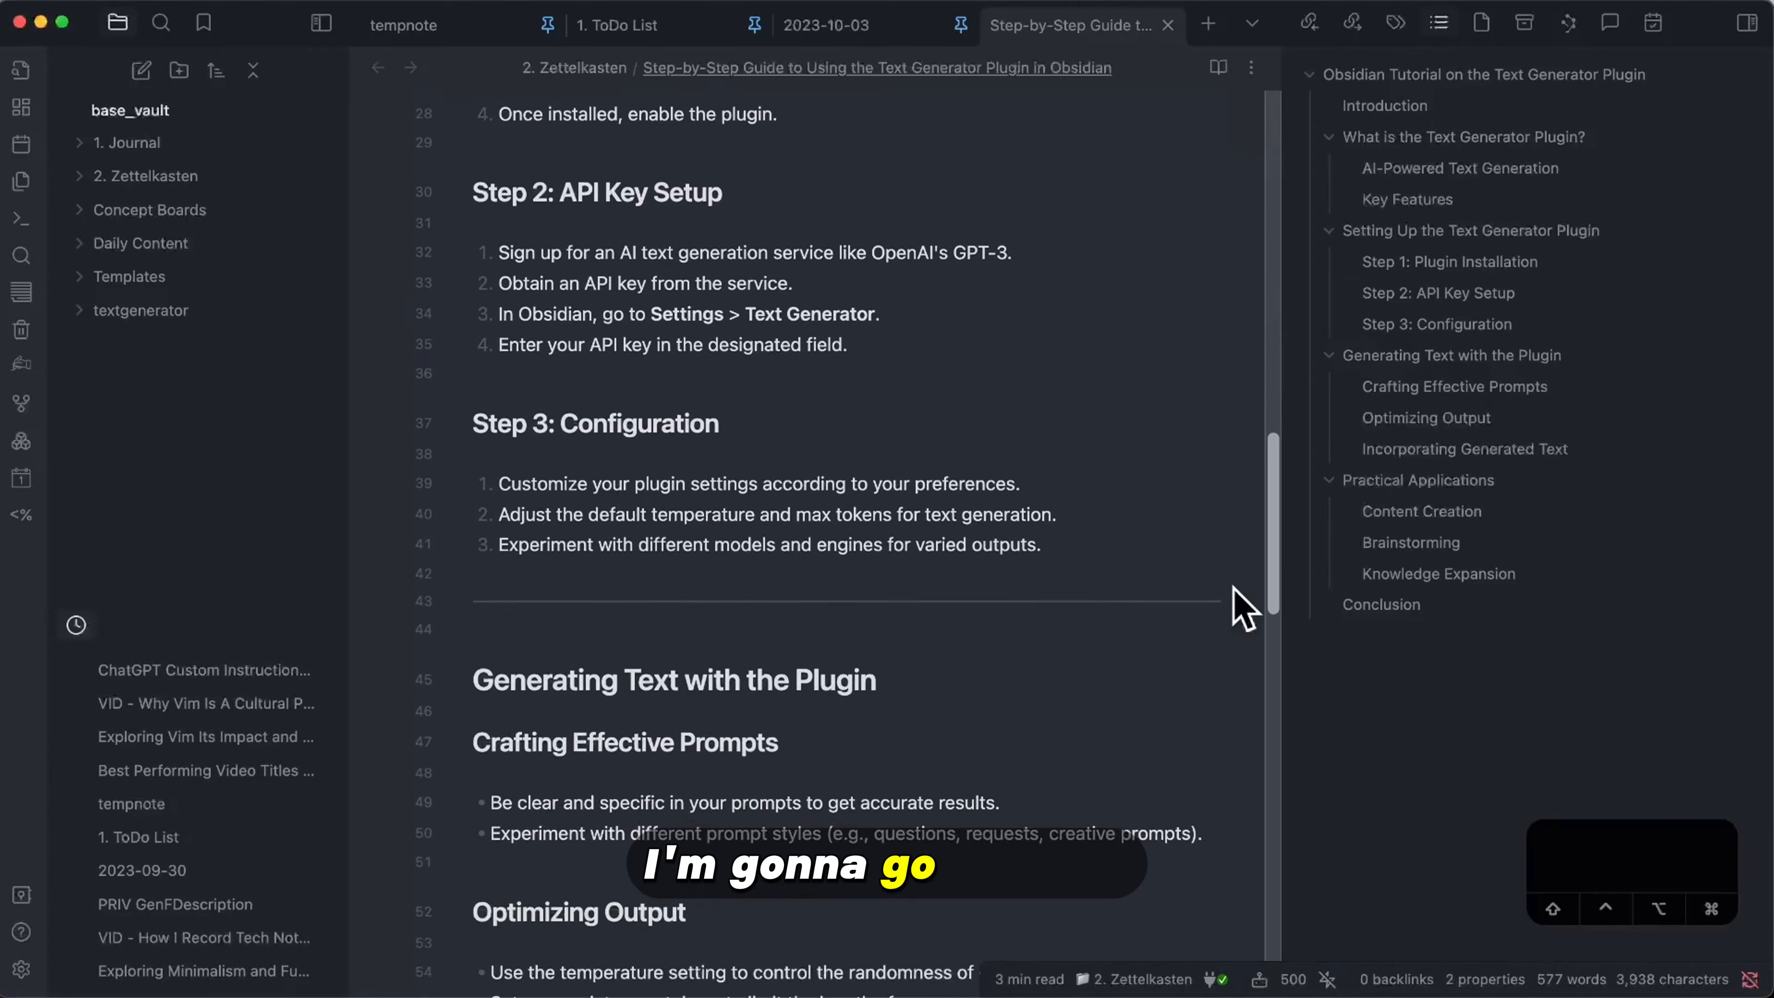
scroll(1240, 608, "down", 7)
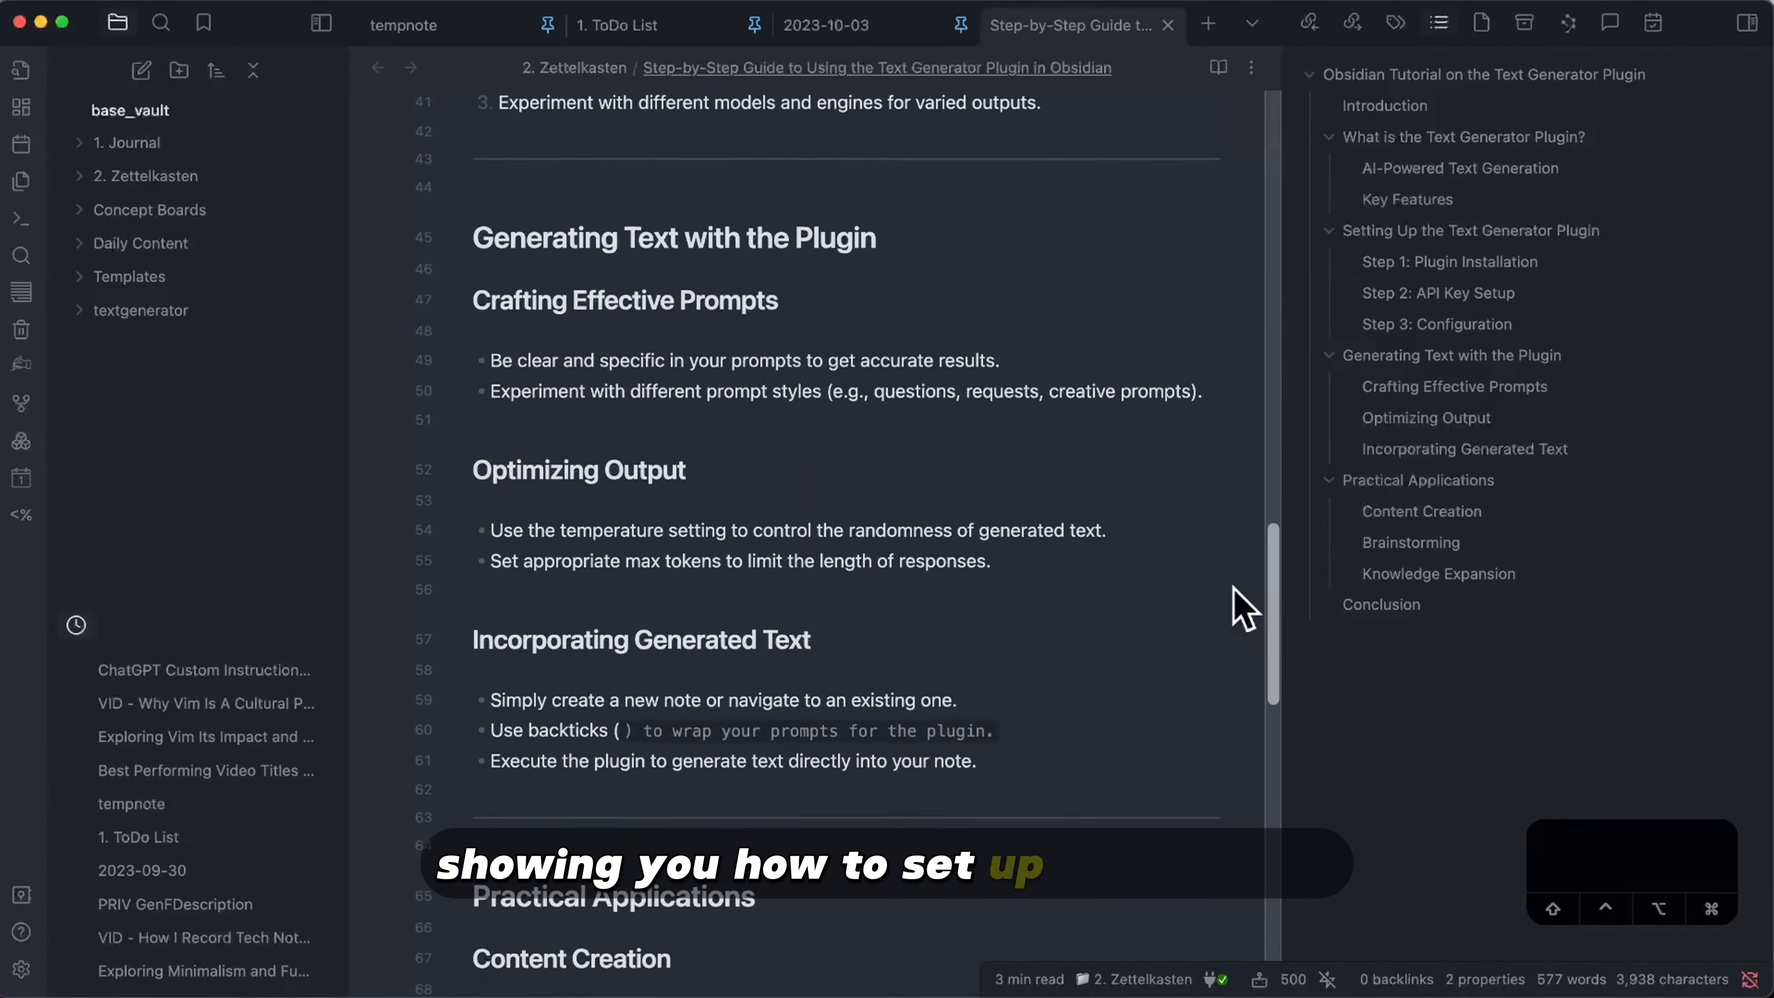
scroll(1240, 608, "down", 4)
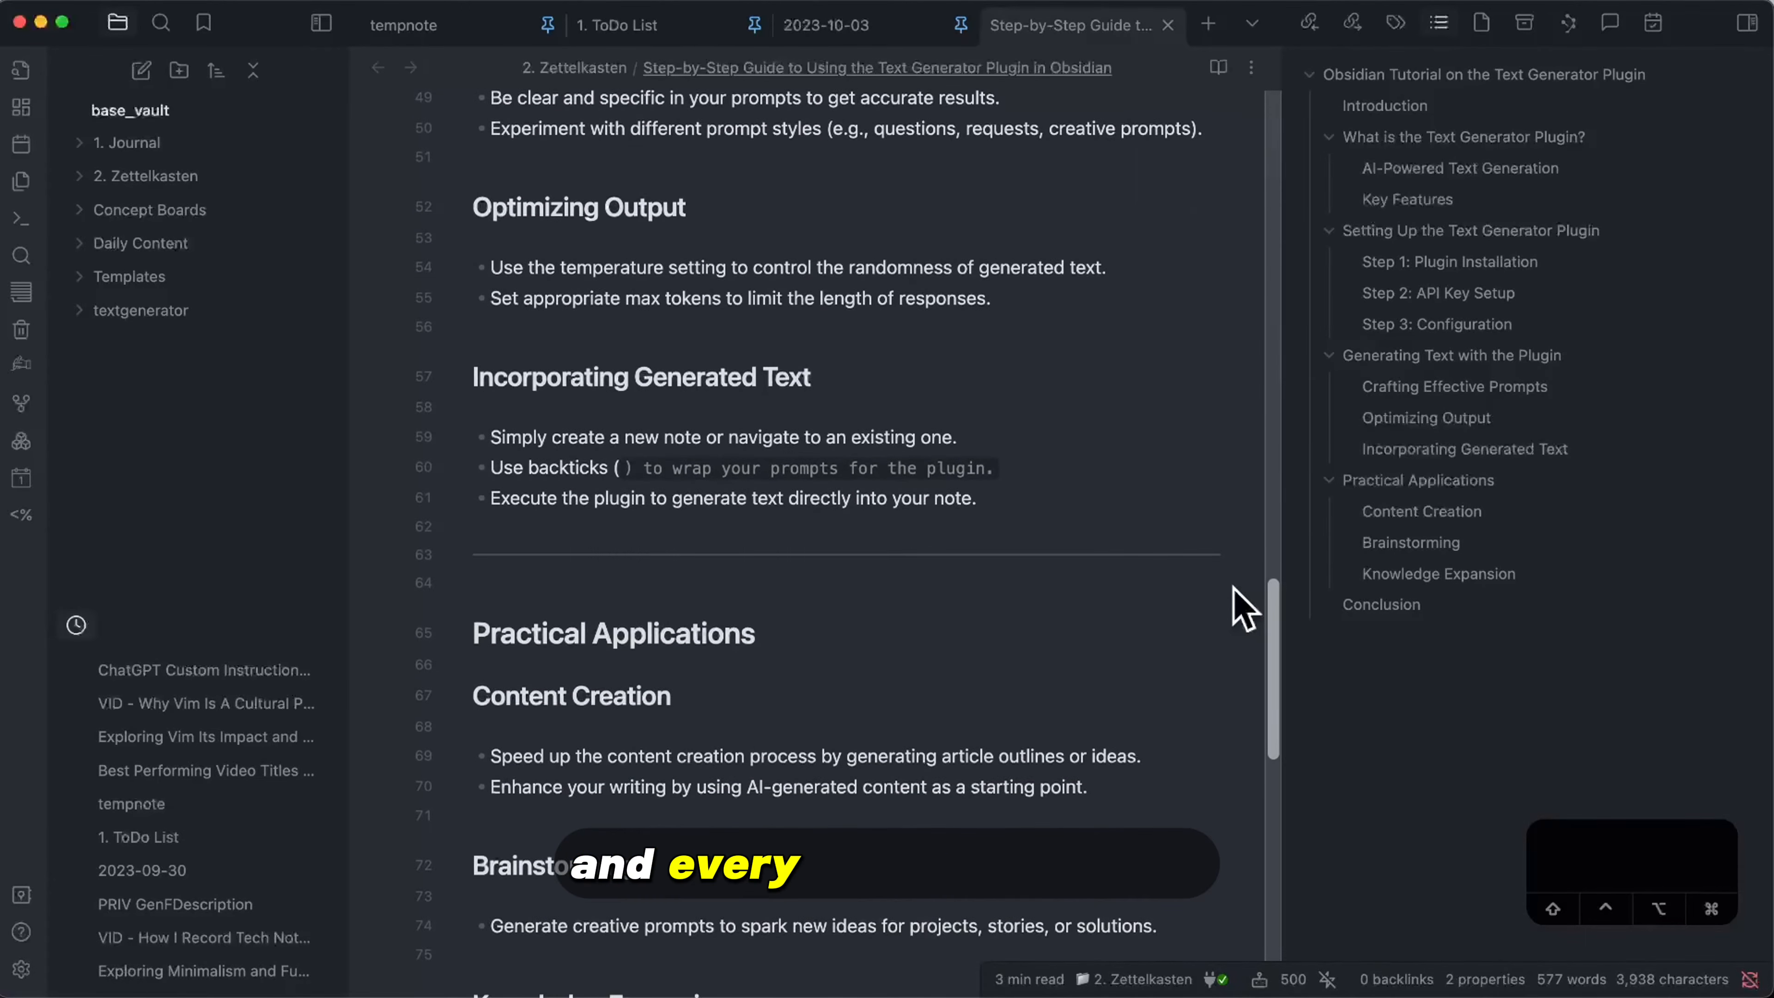
scroll(1242, 608, "down", 4)
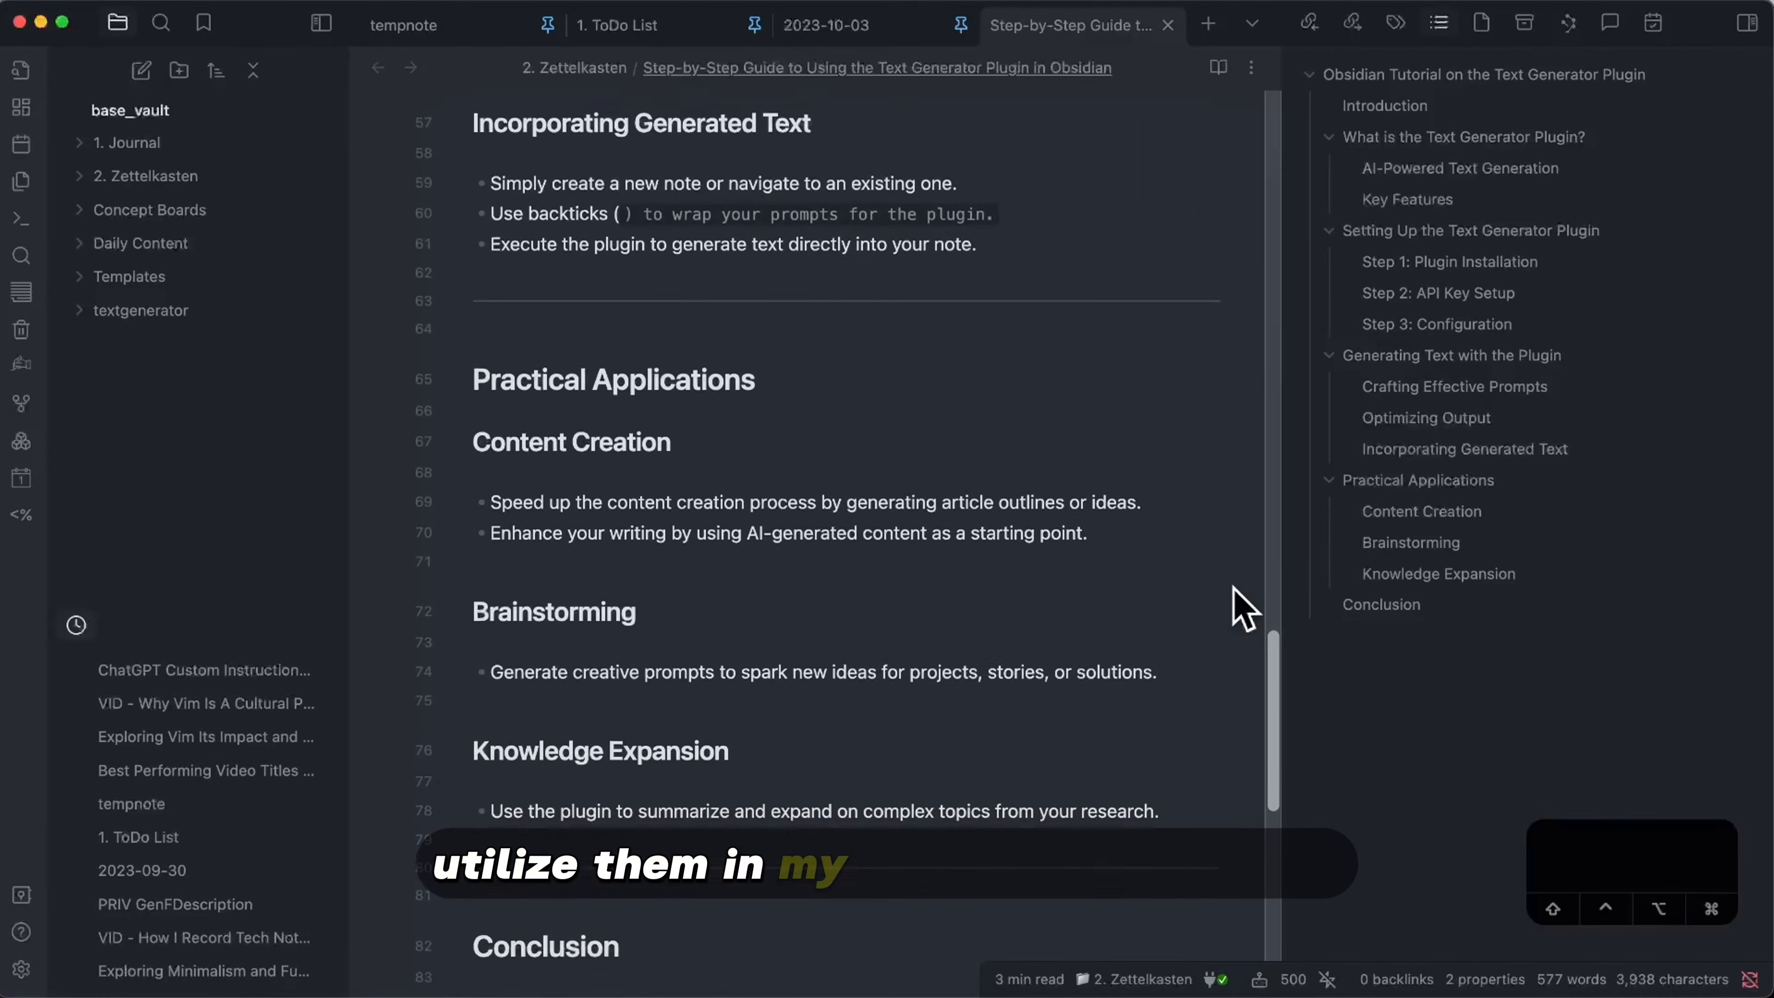
scroll(1240, 606, "down", 1)
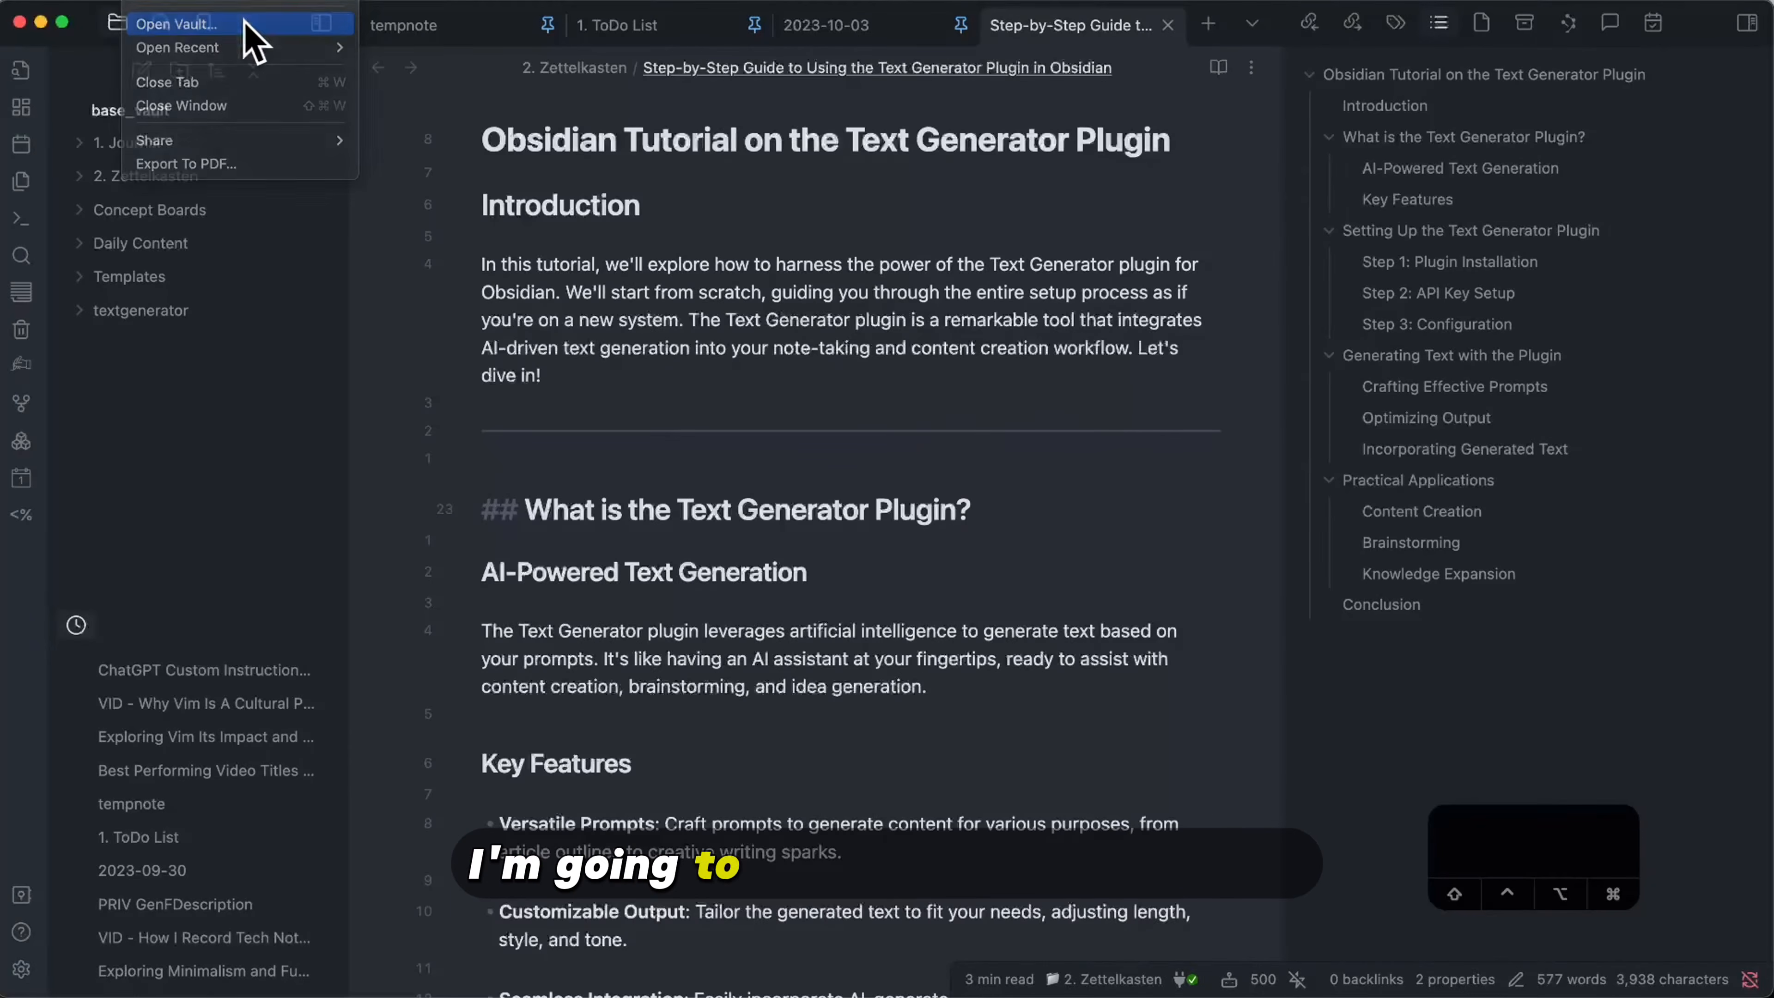
Step: Open the tutorial_vault vault and create a folder named Notes in it
left_click(681, 293)
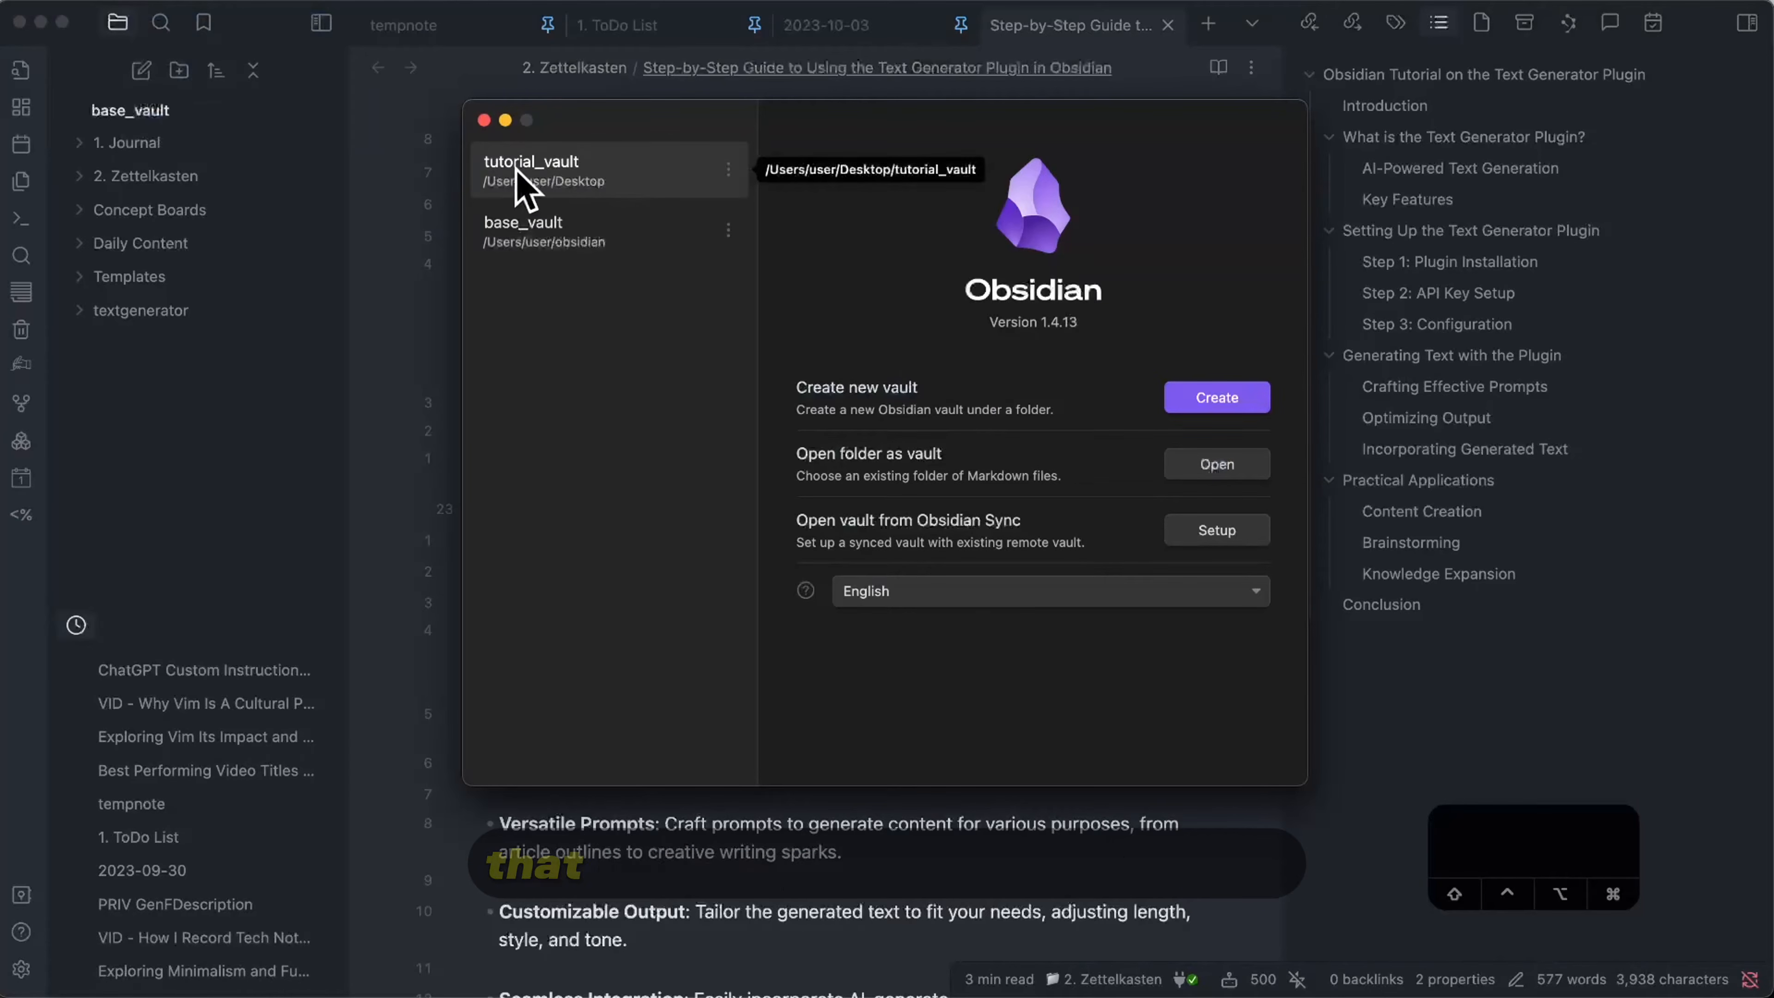
left_click(643, 167)
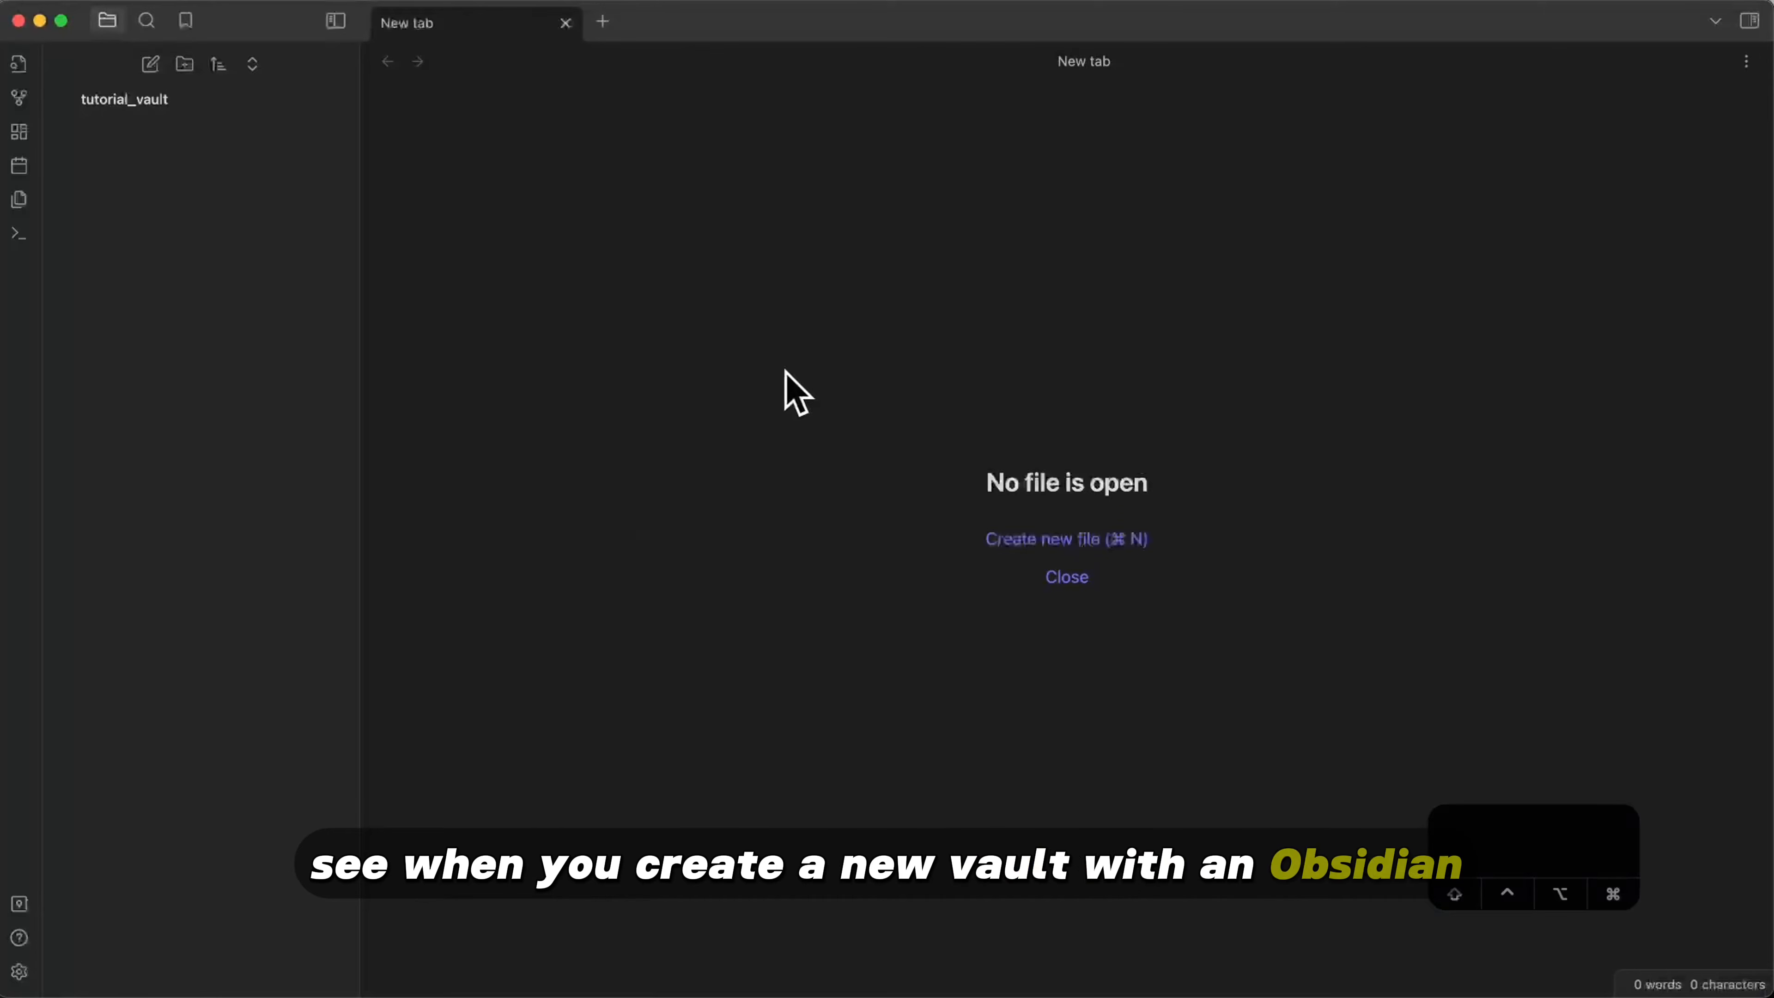
left_click(184, 63)
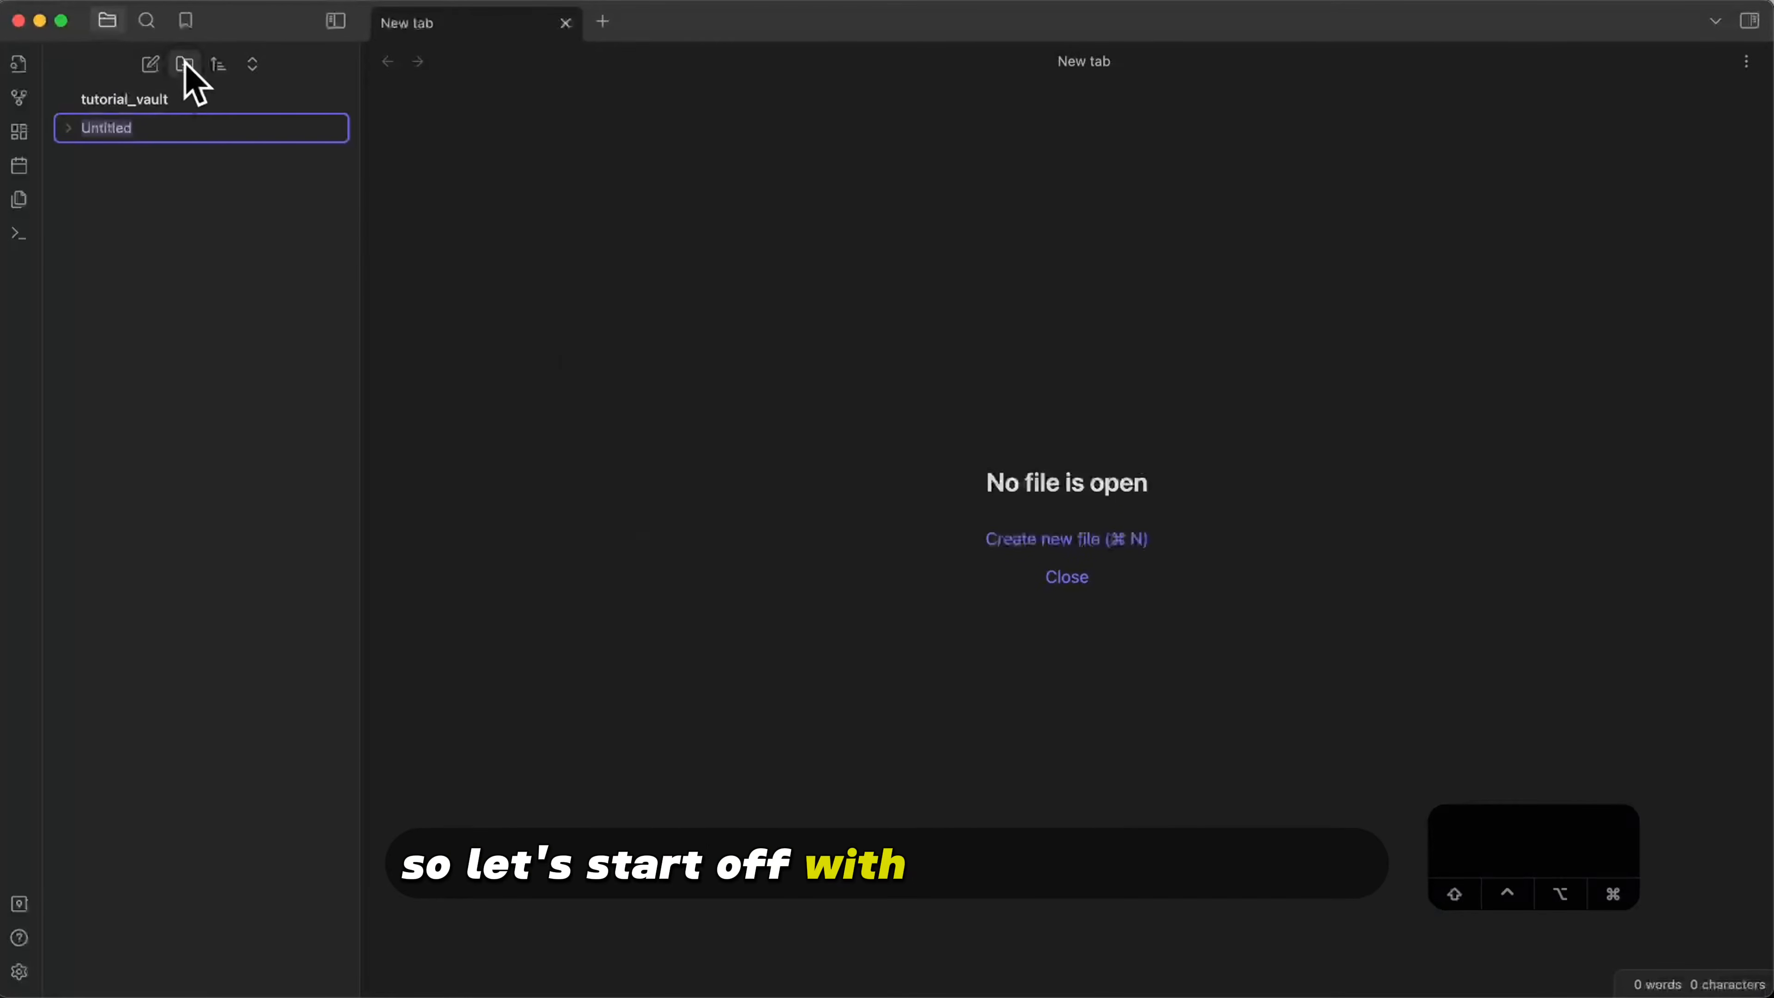
type("Notes")
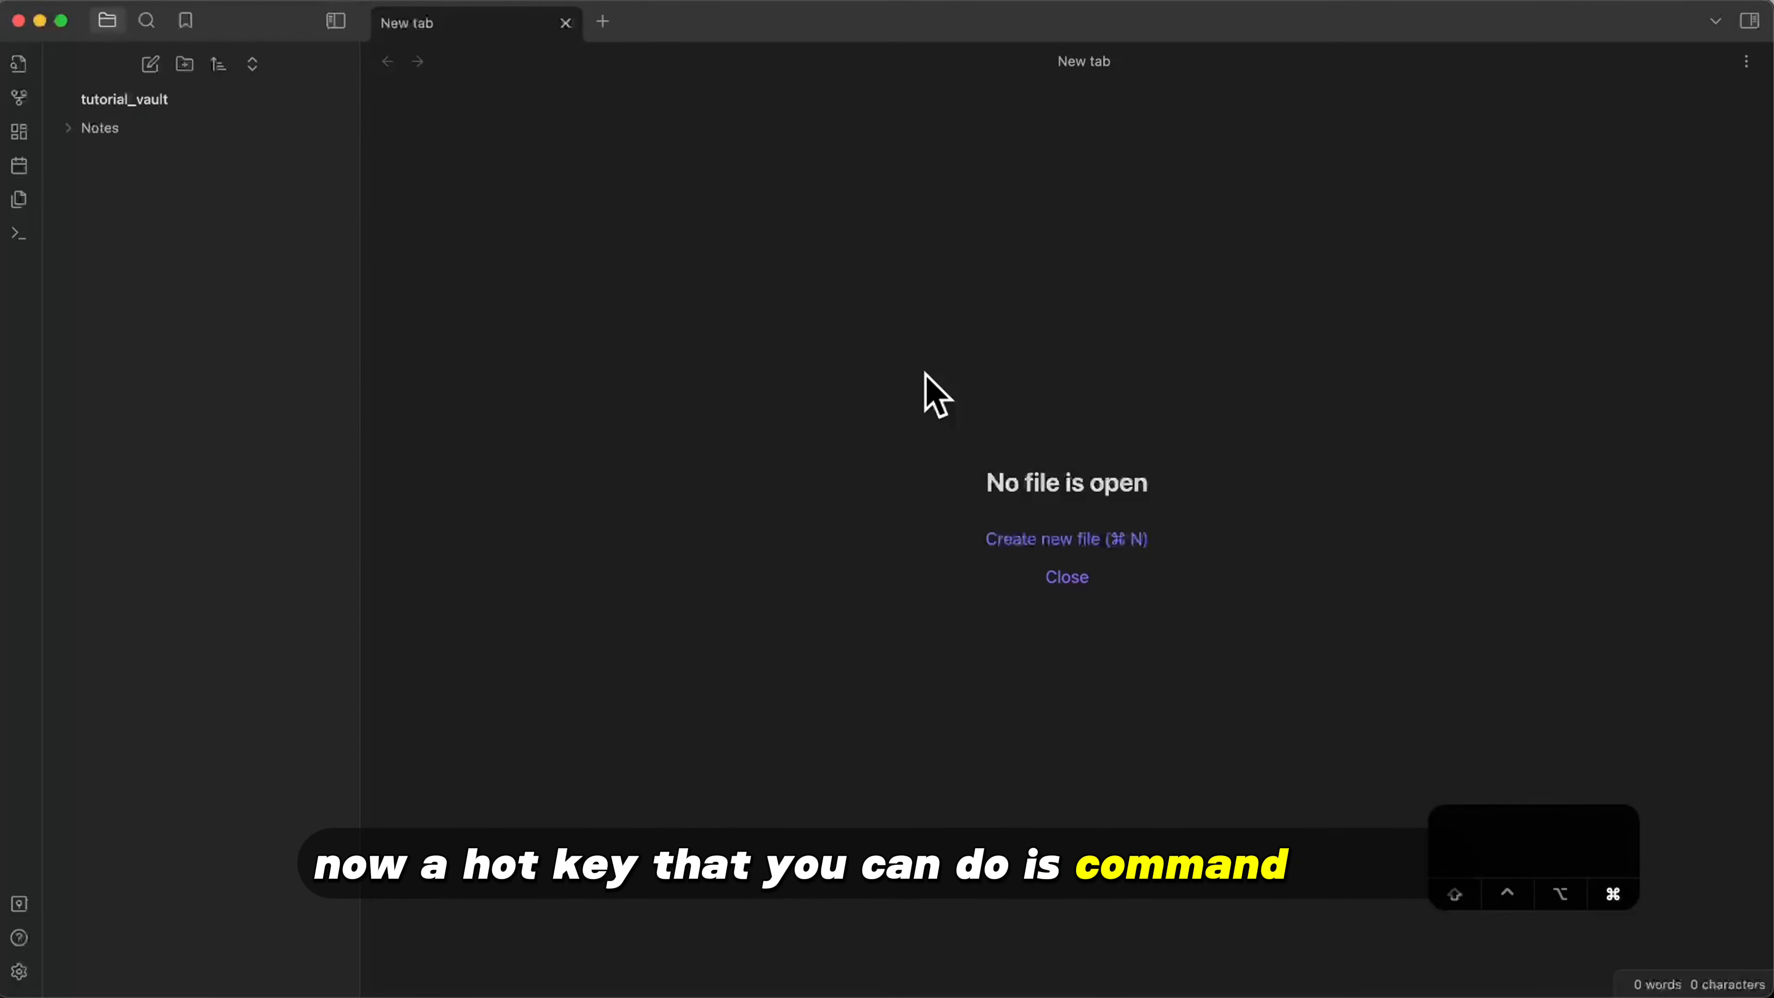
Step: Turn on community plugins in the vault's settings
key("super+comma")
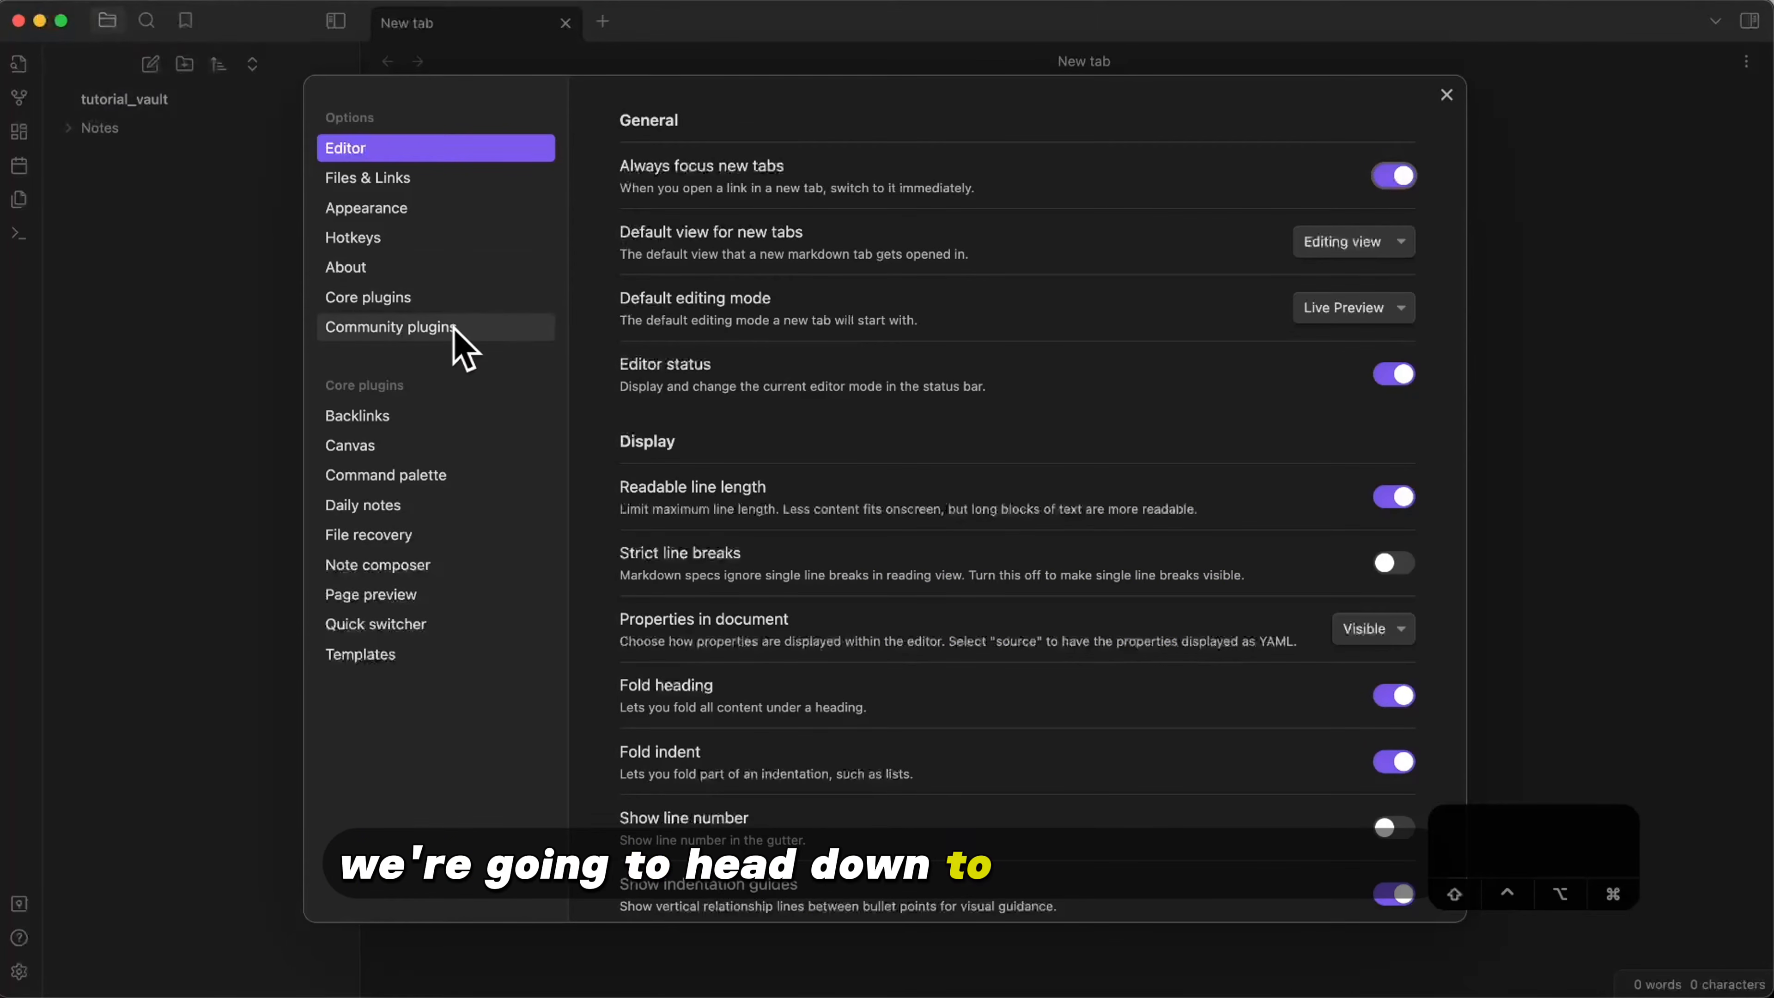
left_click(426, 334)
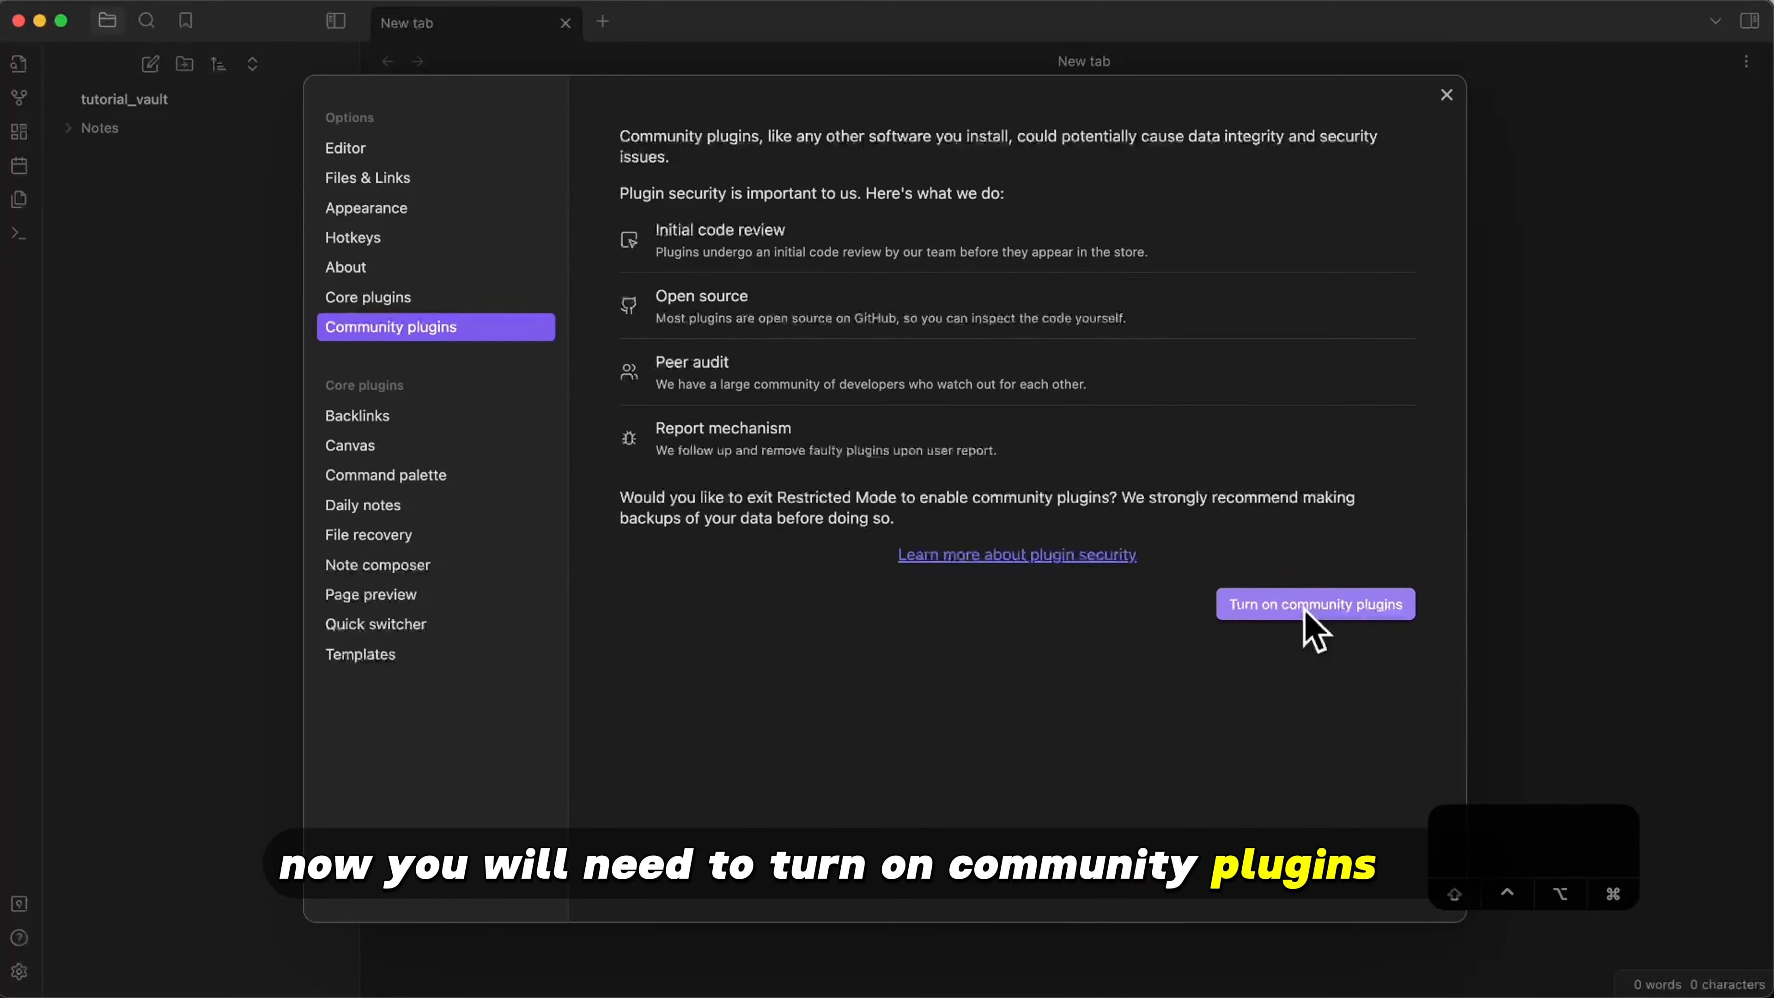
left_click(1354, 615)
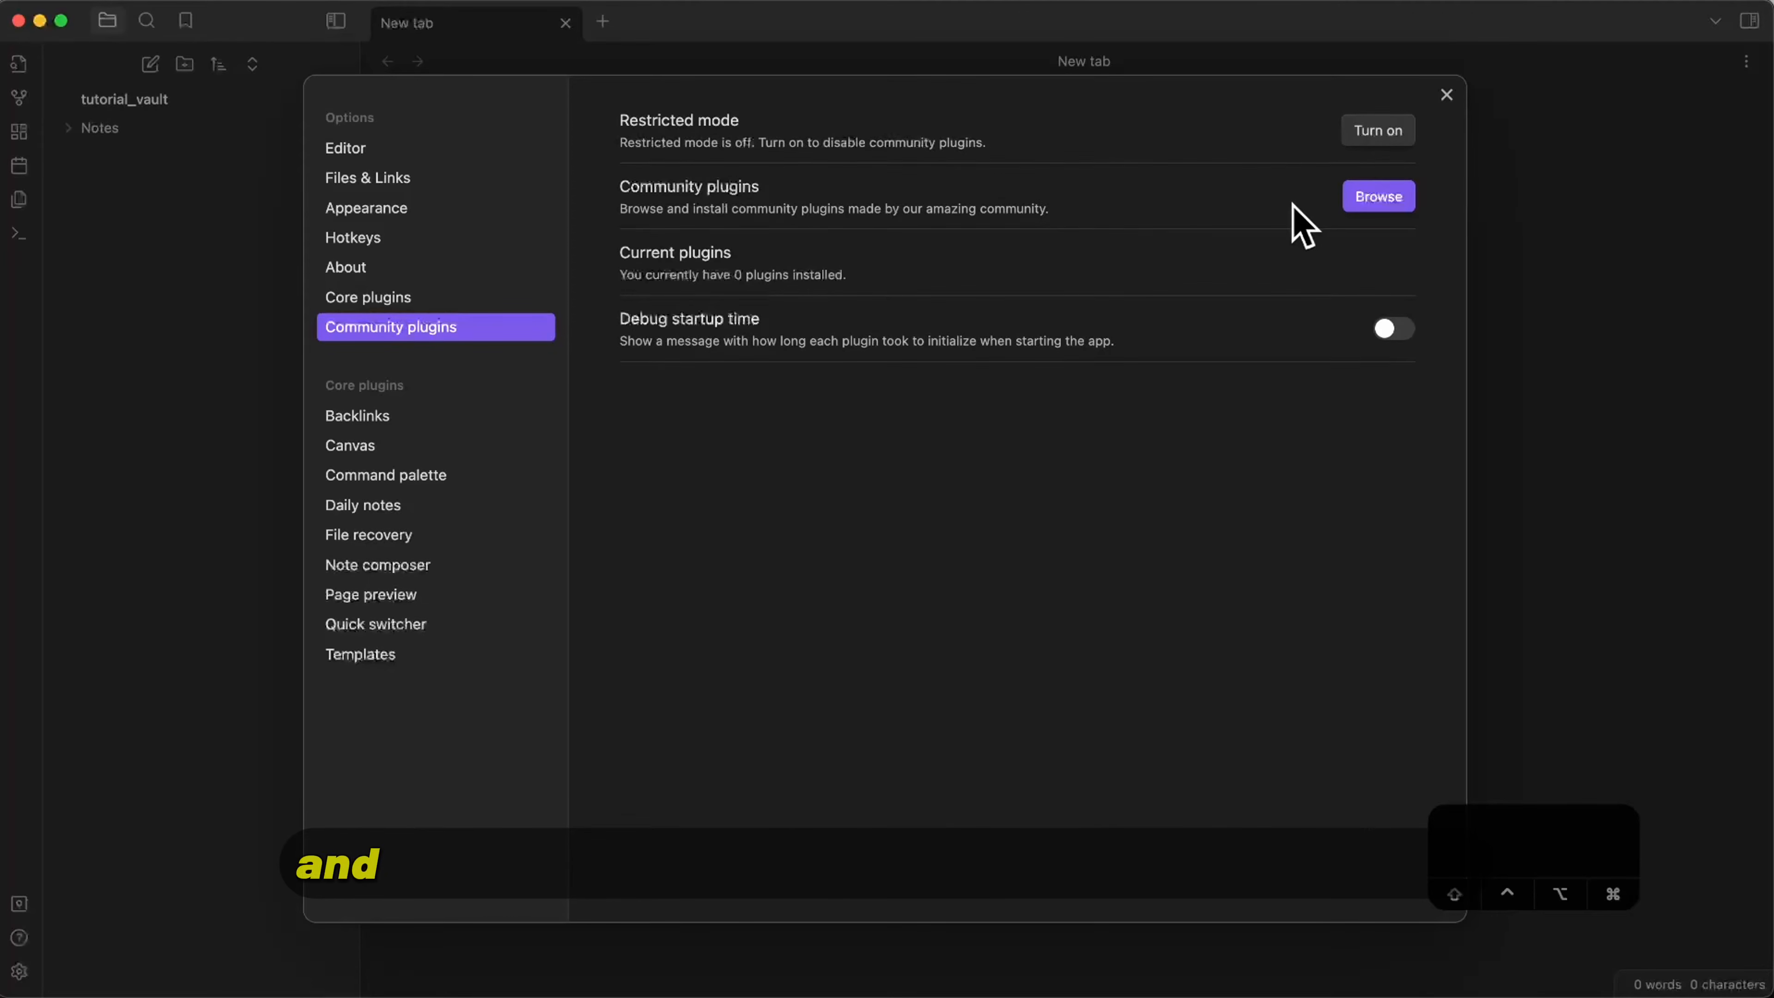
Step: Find the Text Generator community plugin with the search "text gener", install and enable it, and open its API key setting
left_click(1379, 197)
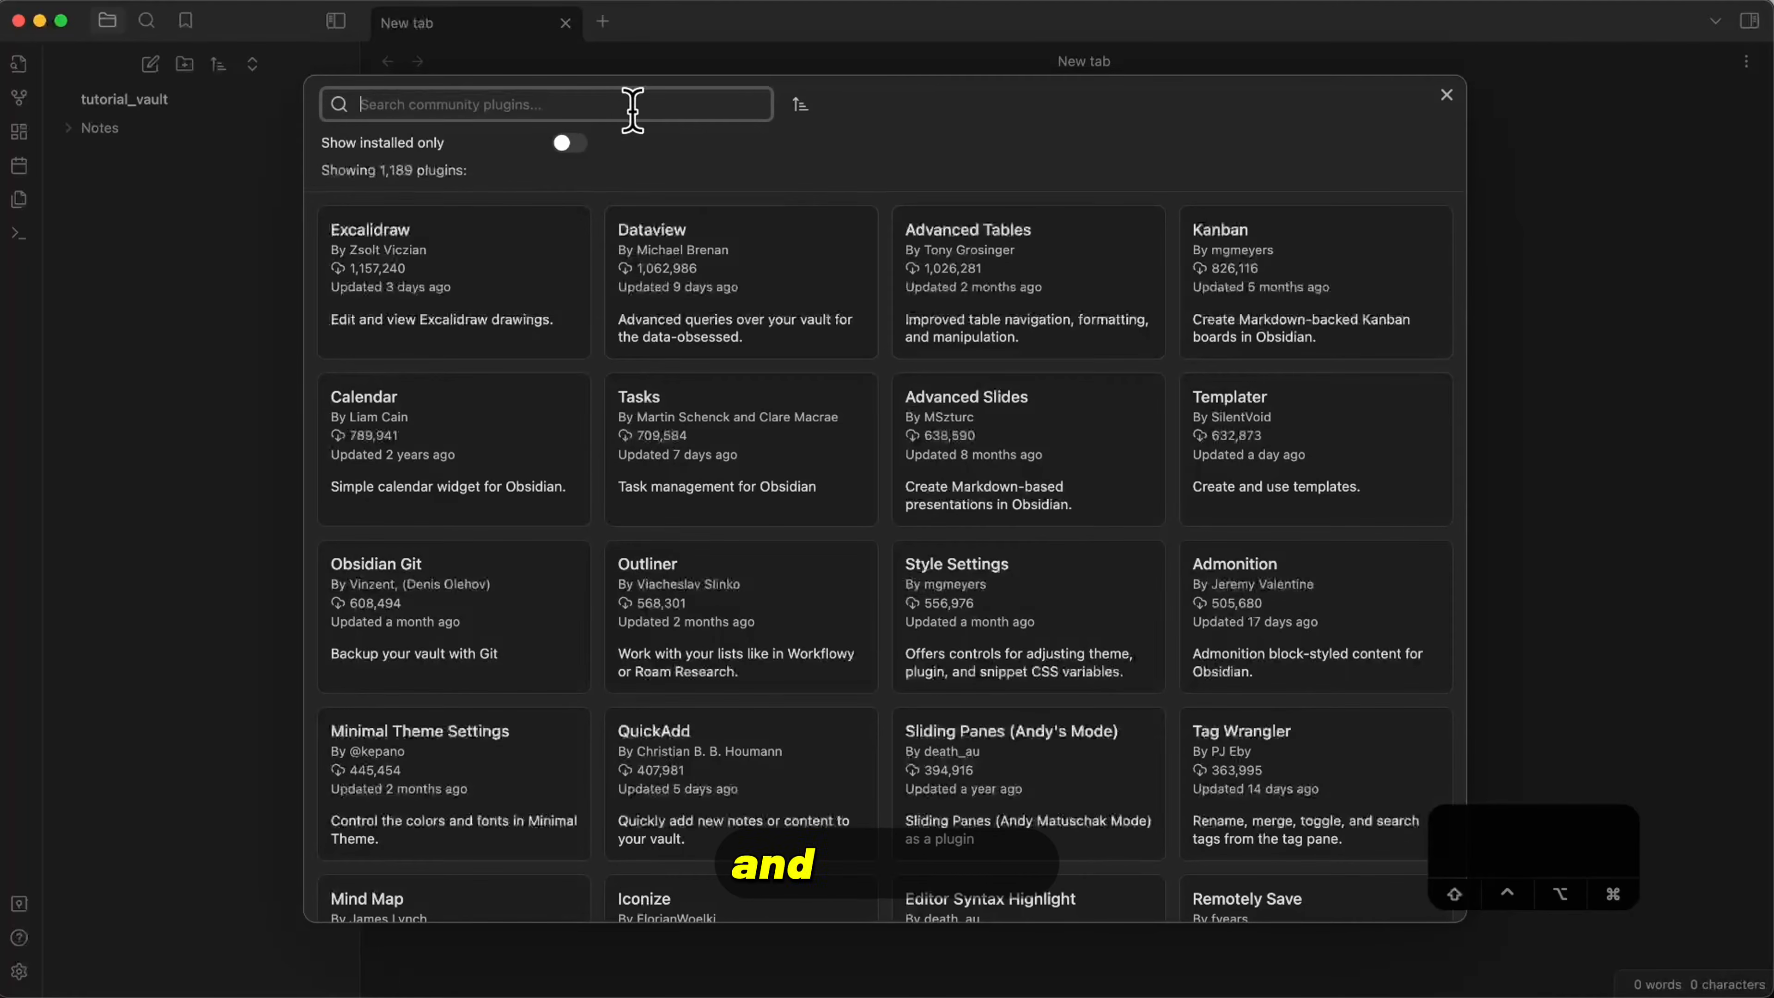
type("text gener")
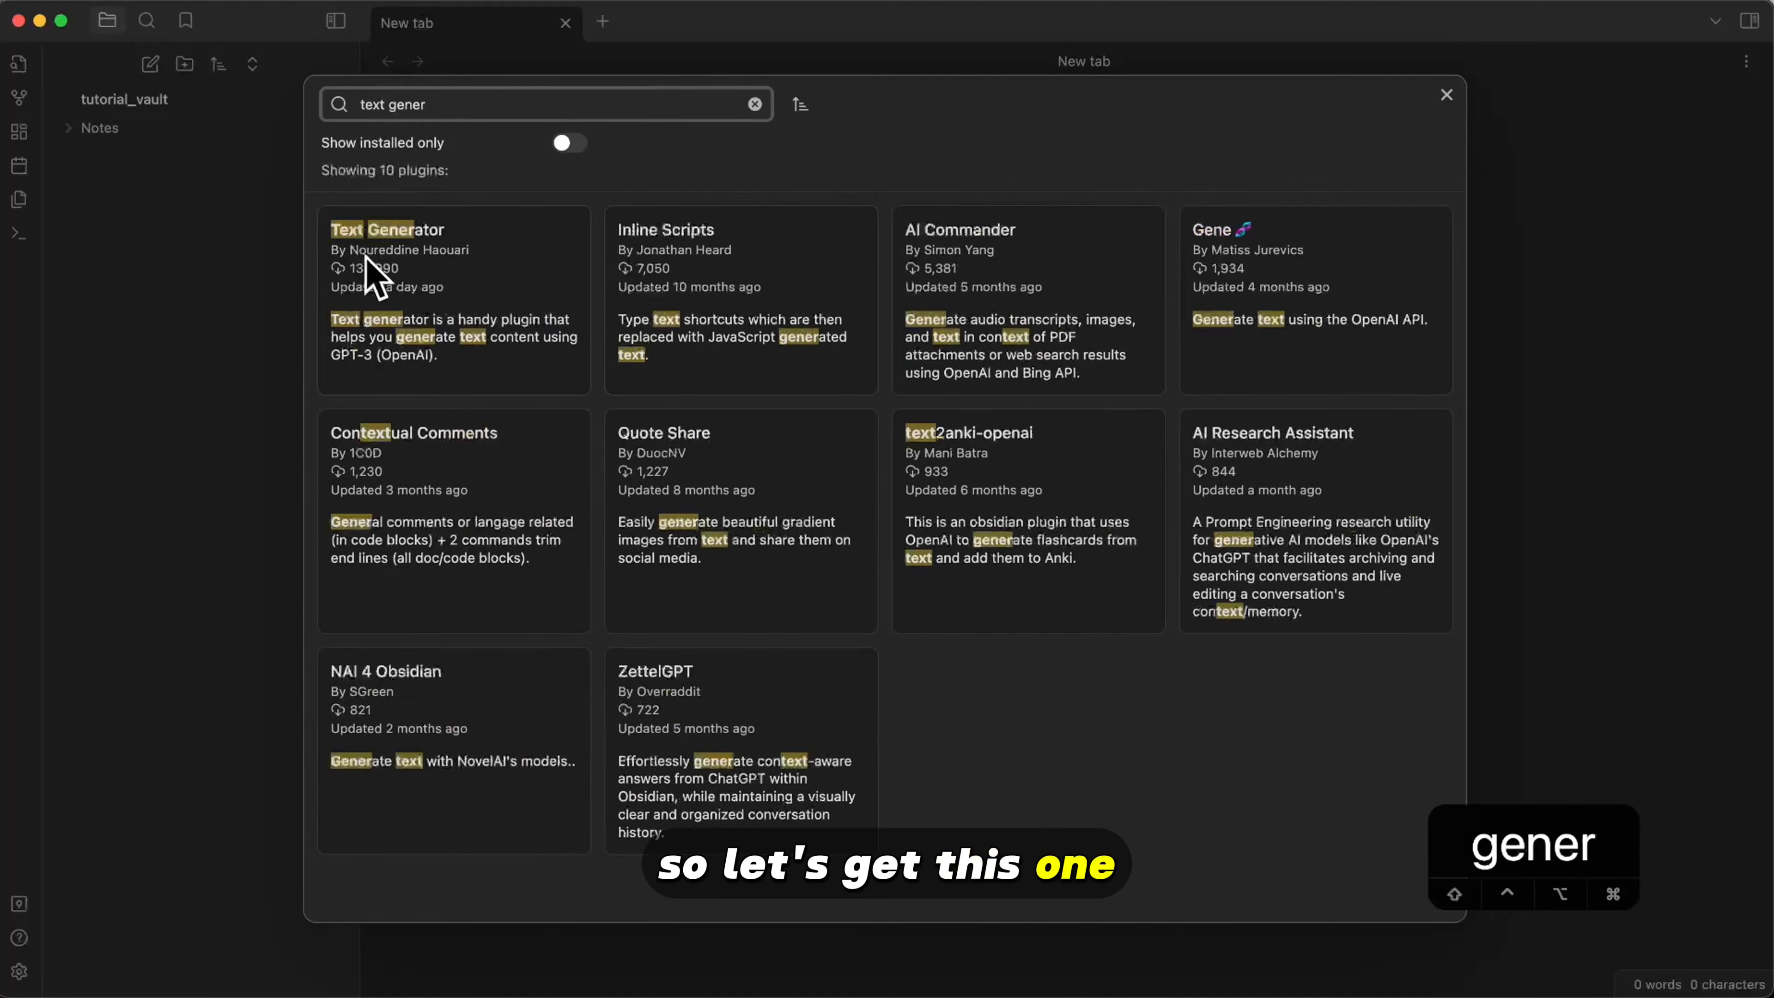
left_click(484, 280)
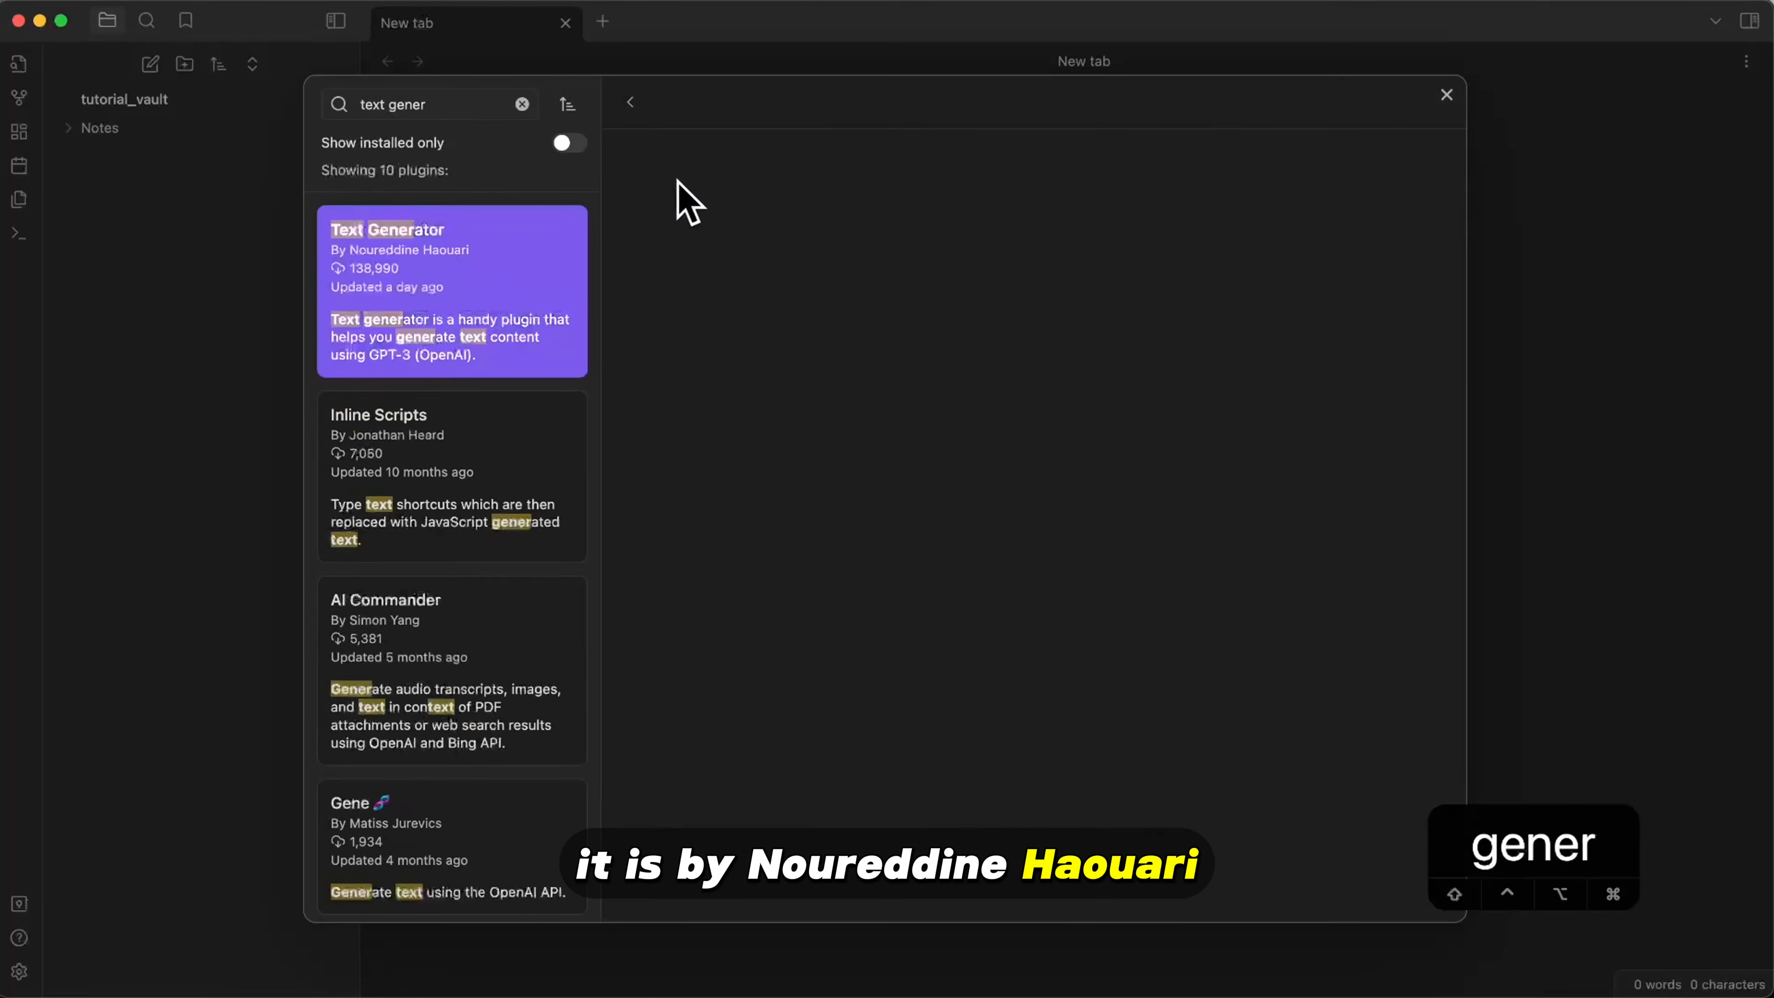
left_click(702, 388)
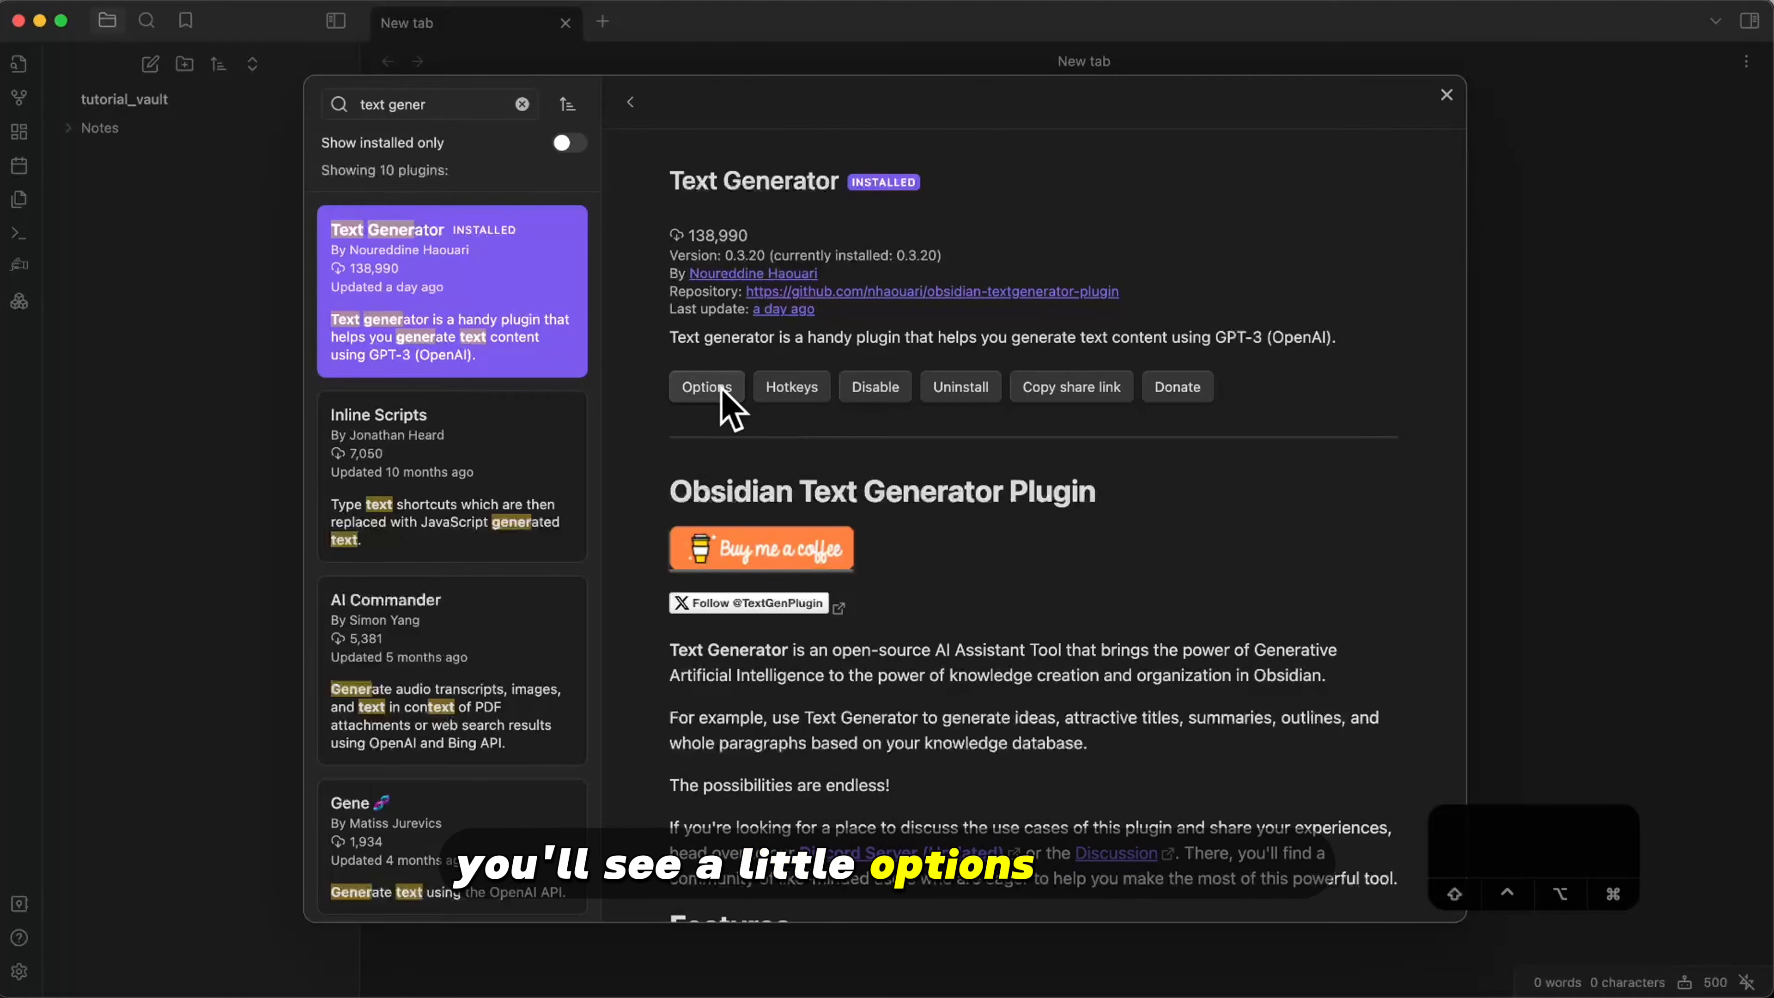
left_click(733, 392)
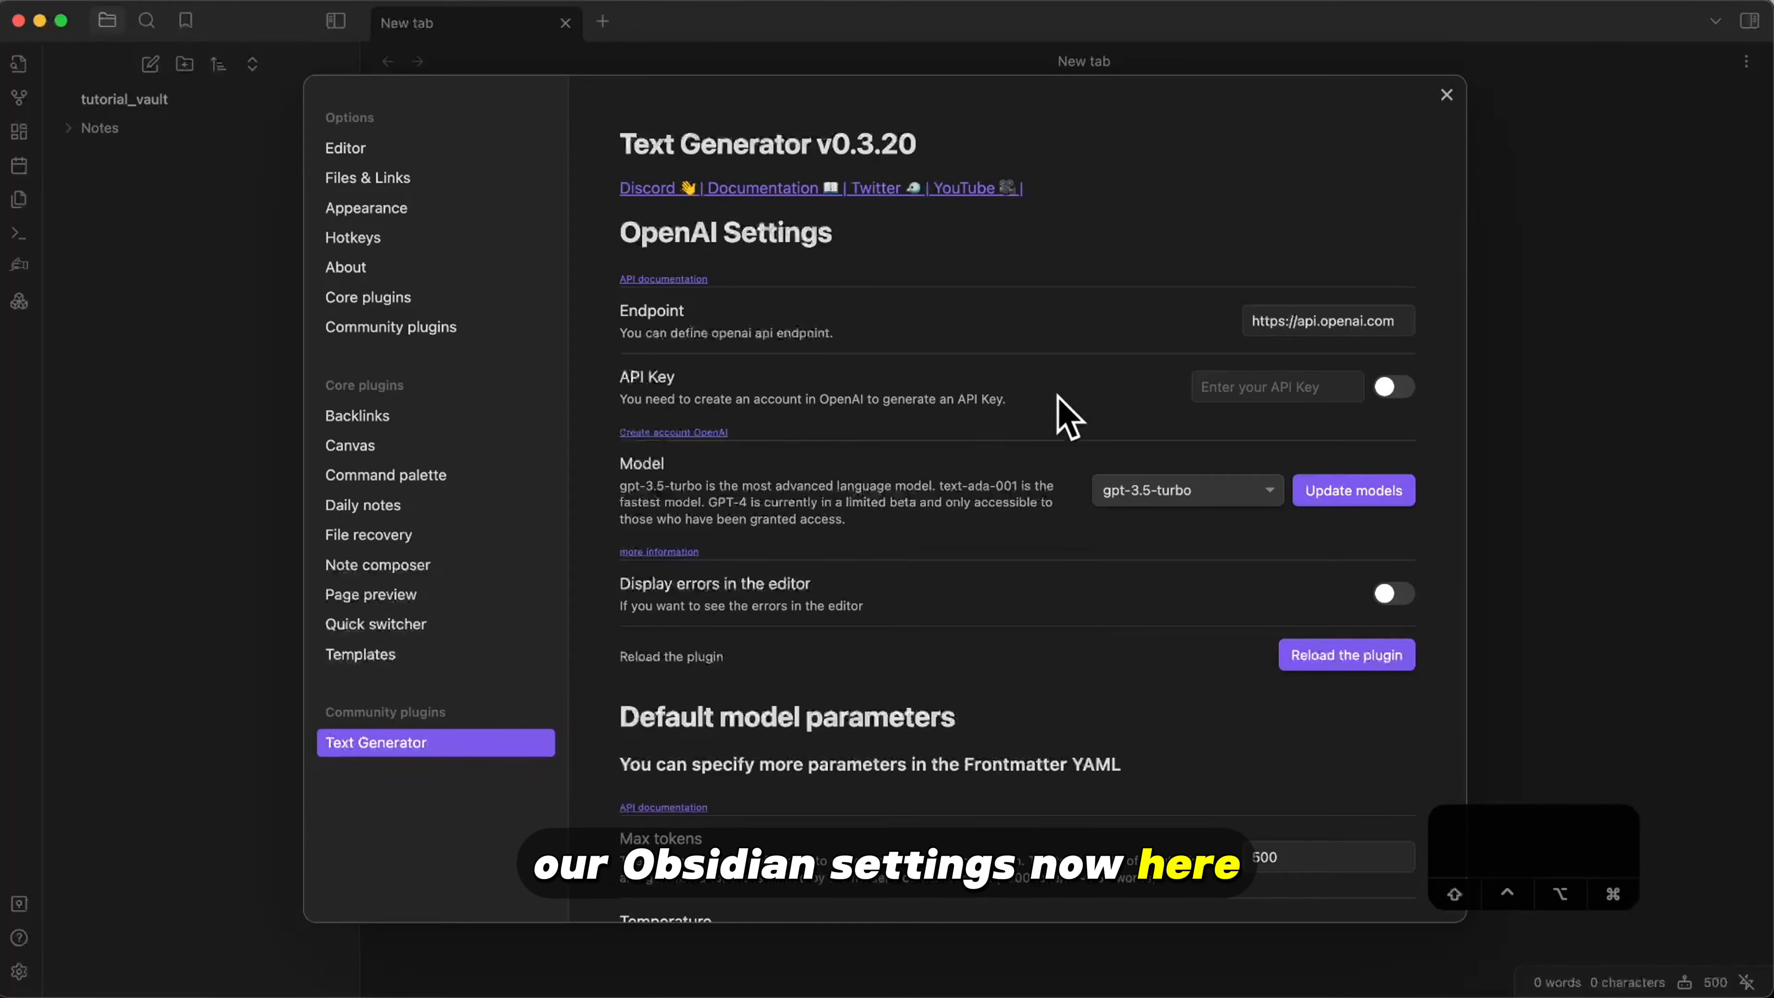
left_click(1318, 391)
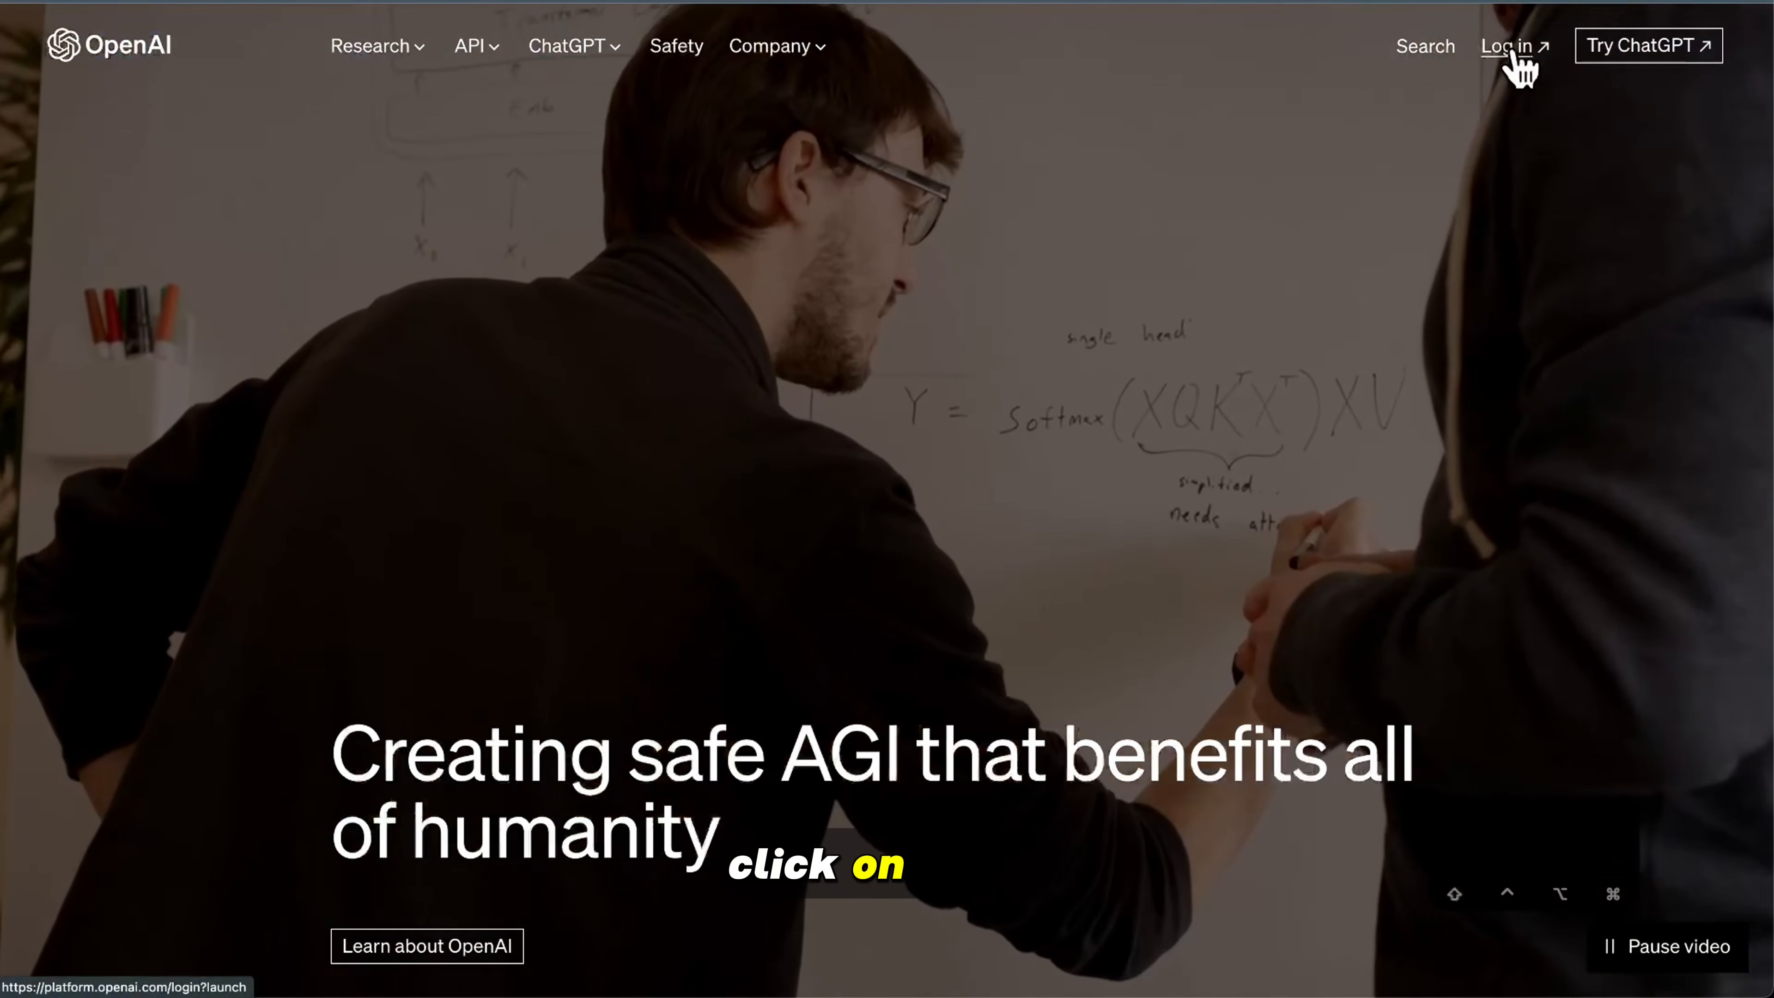
Step: Switch to the OpenAI website, log in to the API platform and open the account's API keys page
left_click(1514, 49)
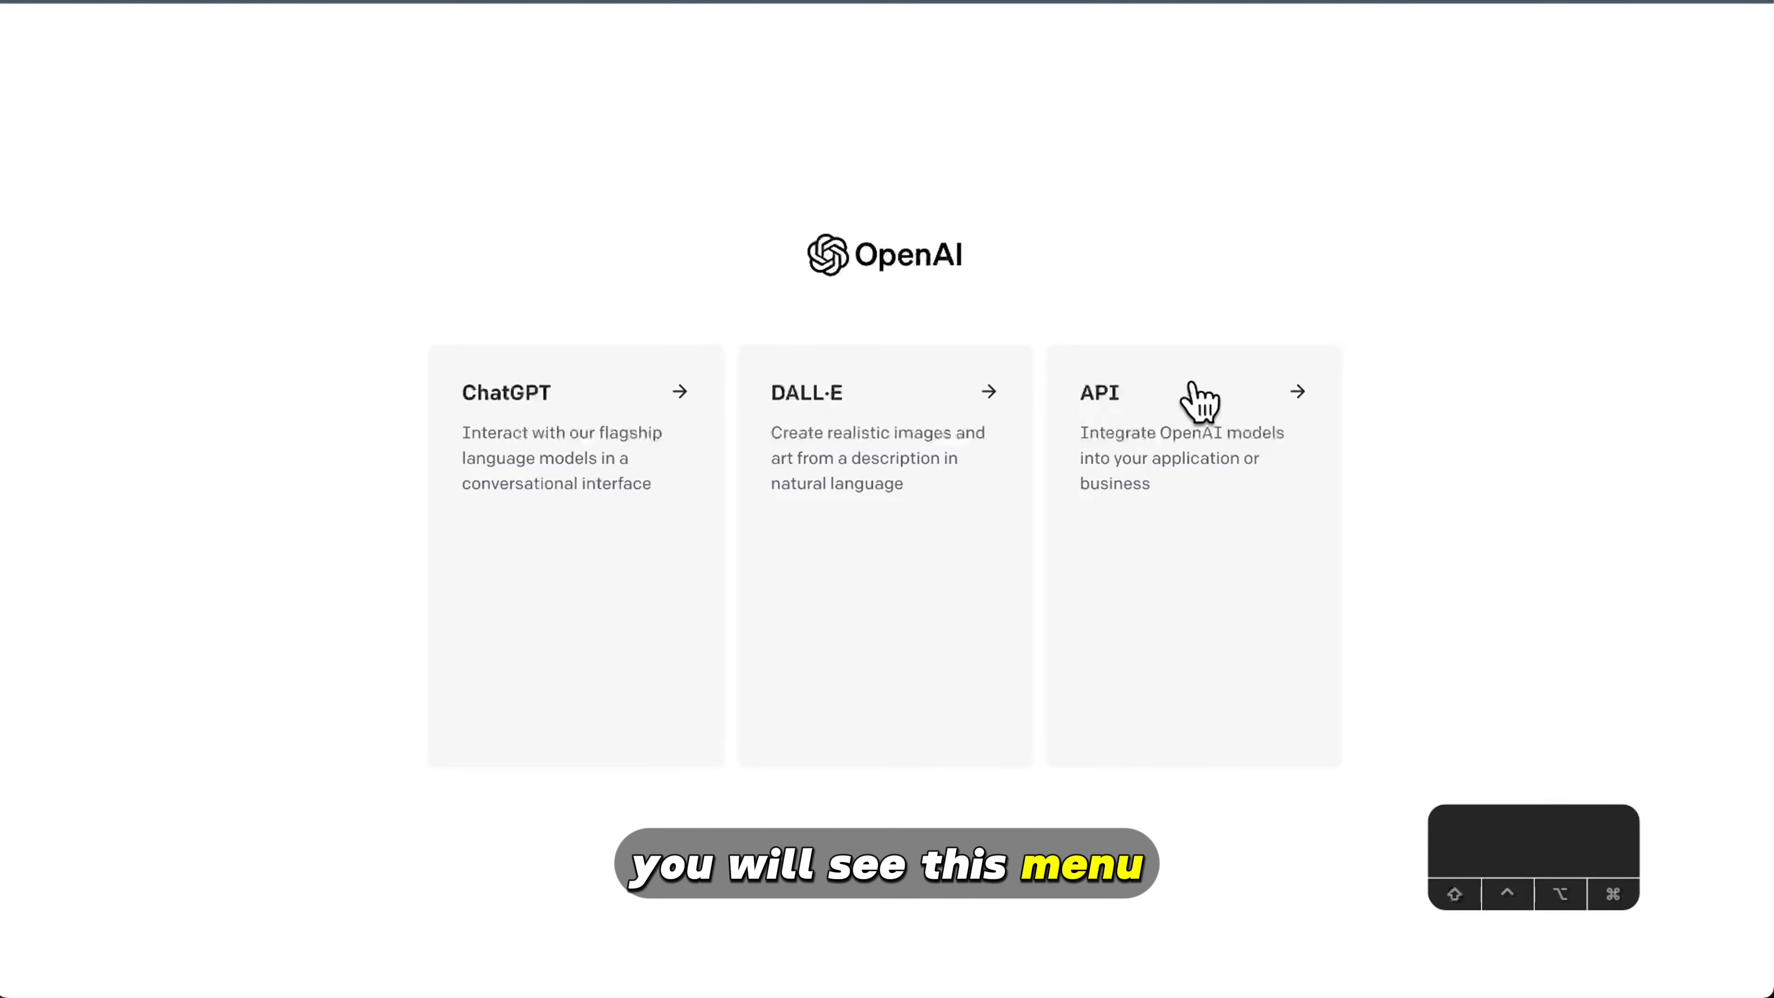
left_click(1242, 400)
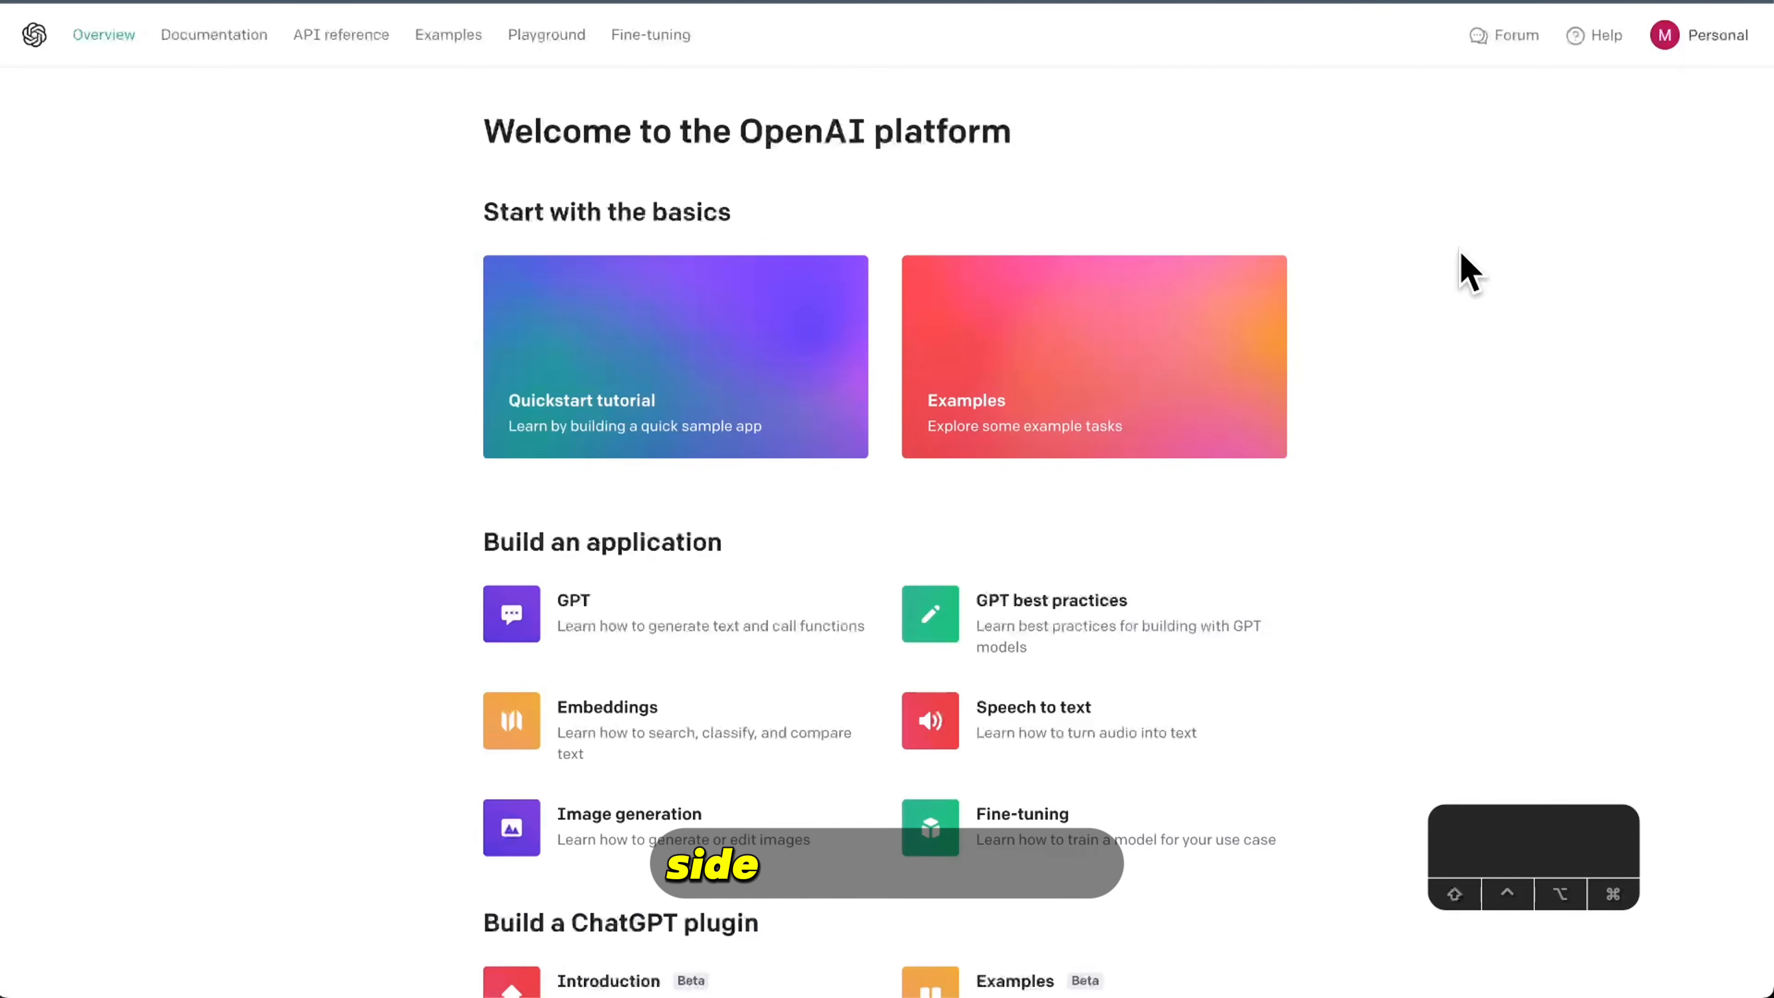
left_click(1673, 38)
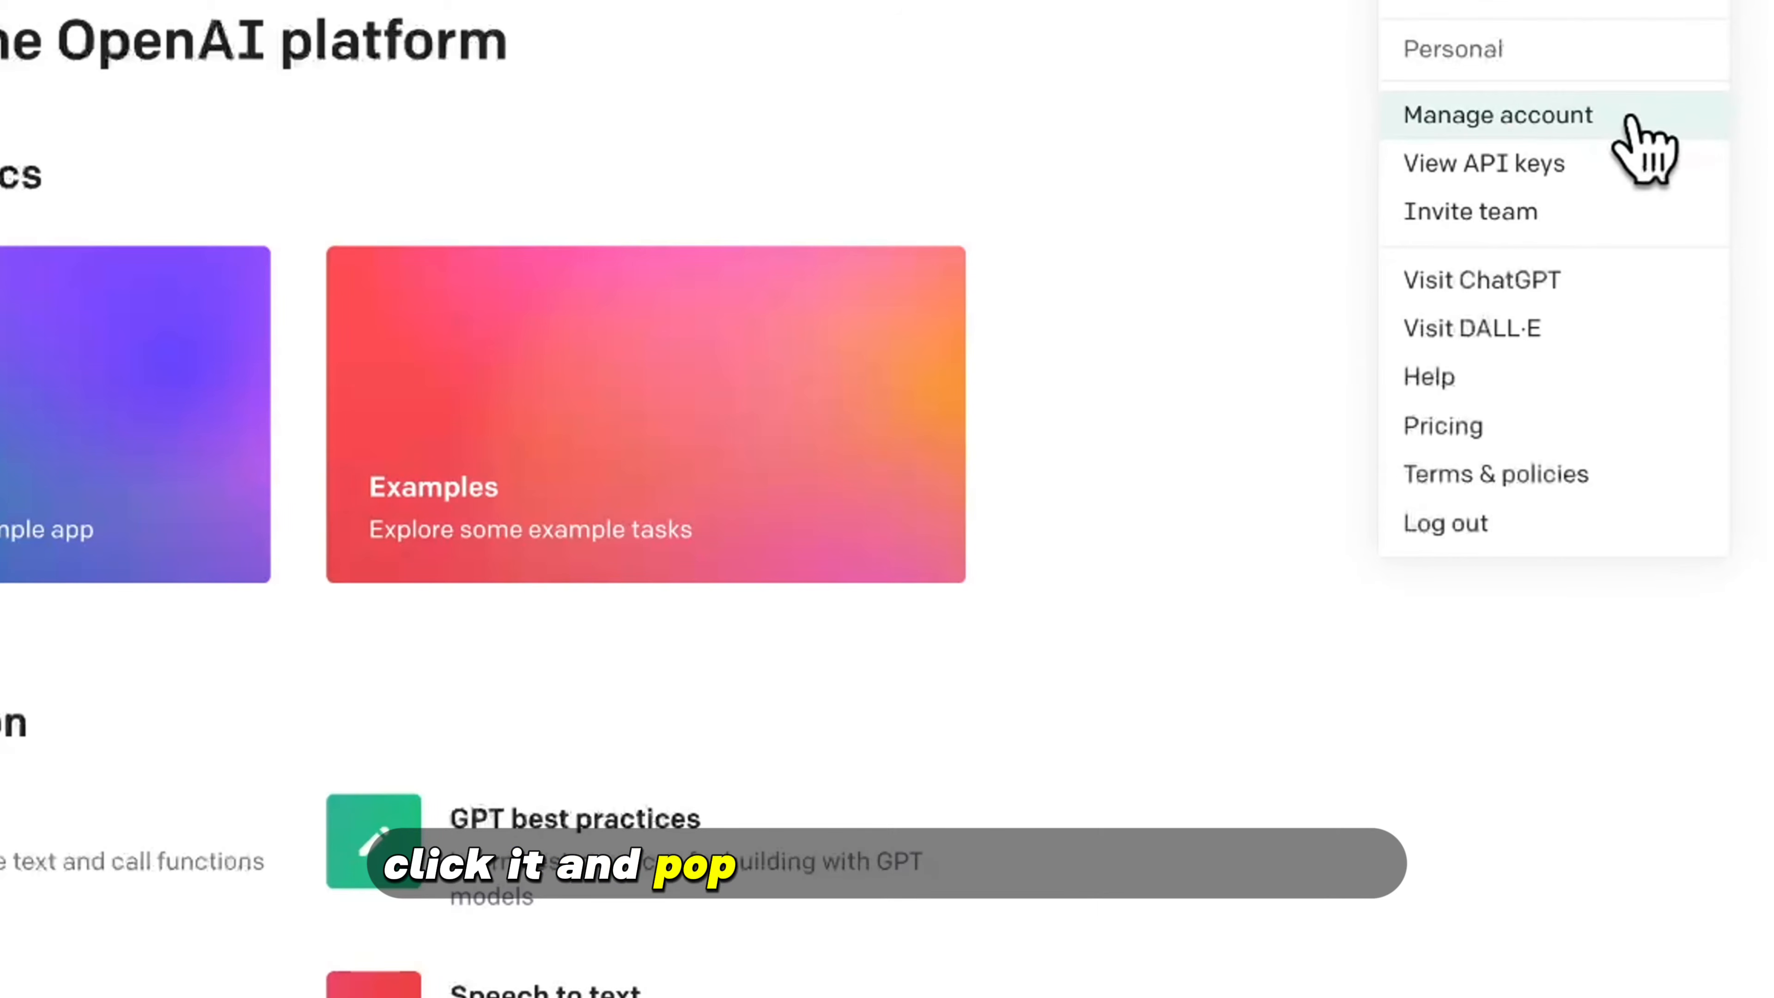
left_click(1607, 174)
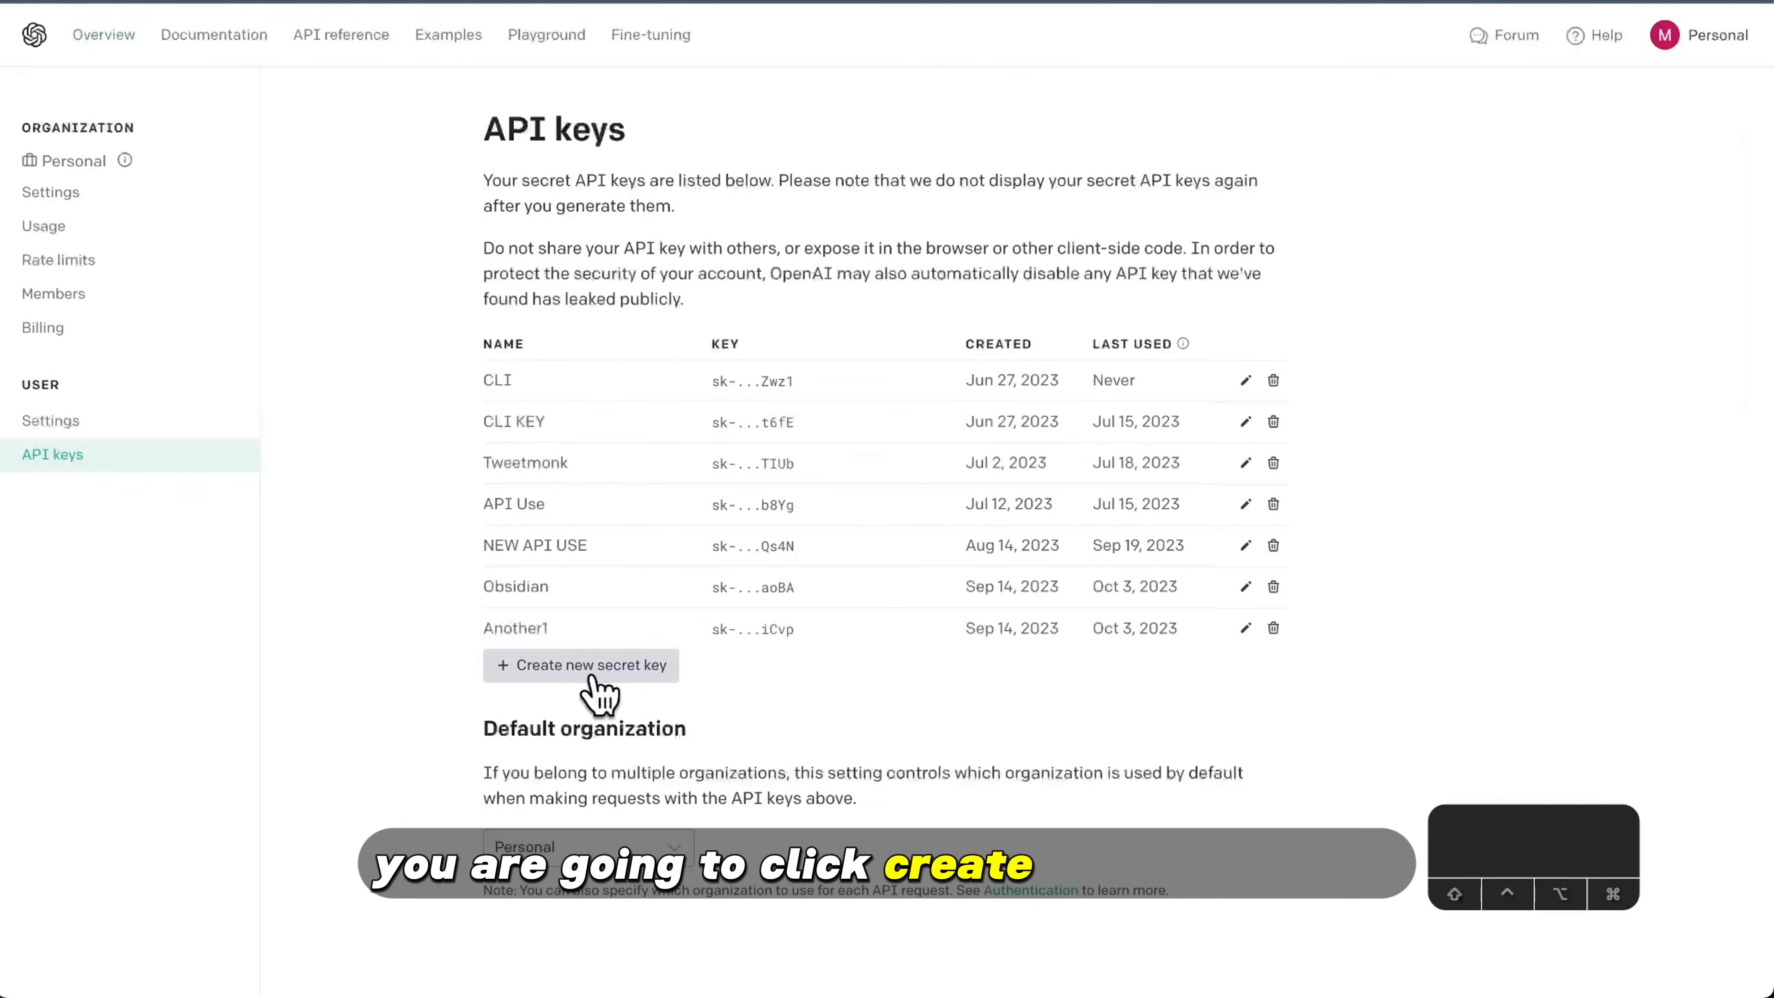
Step: Create a new secret key named "Text Generator Tutorial" and copy the generated key
left_click(568, 669)
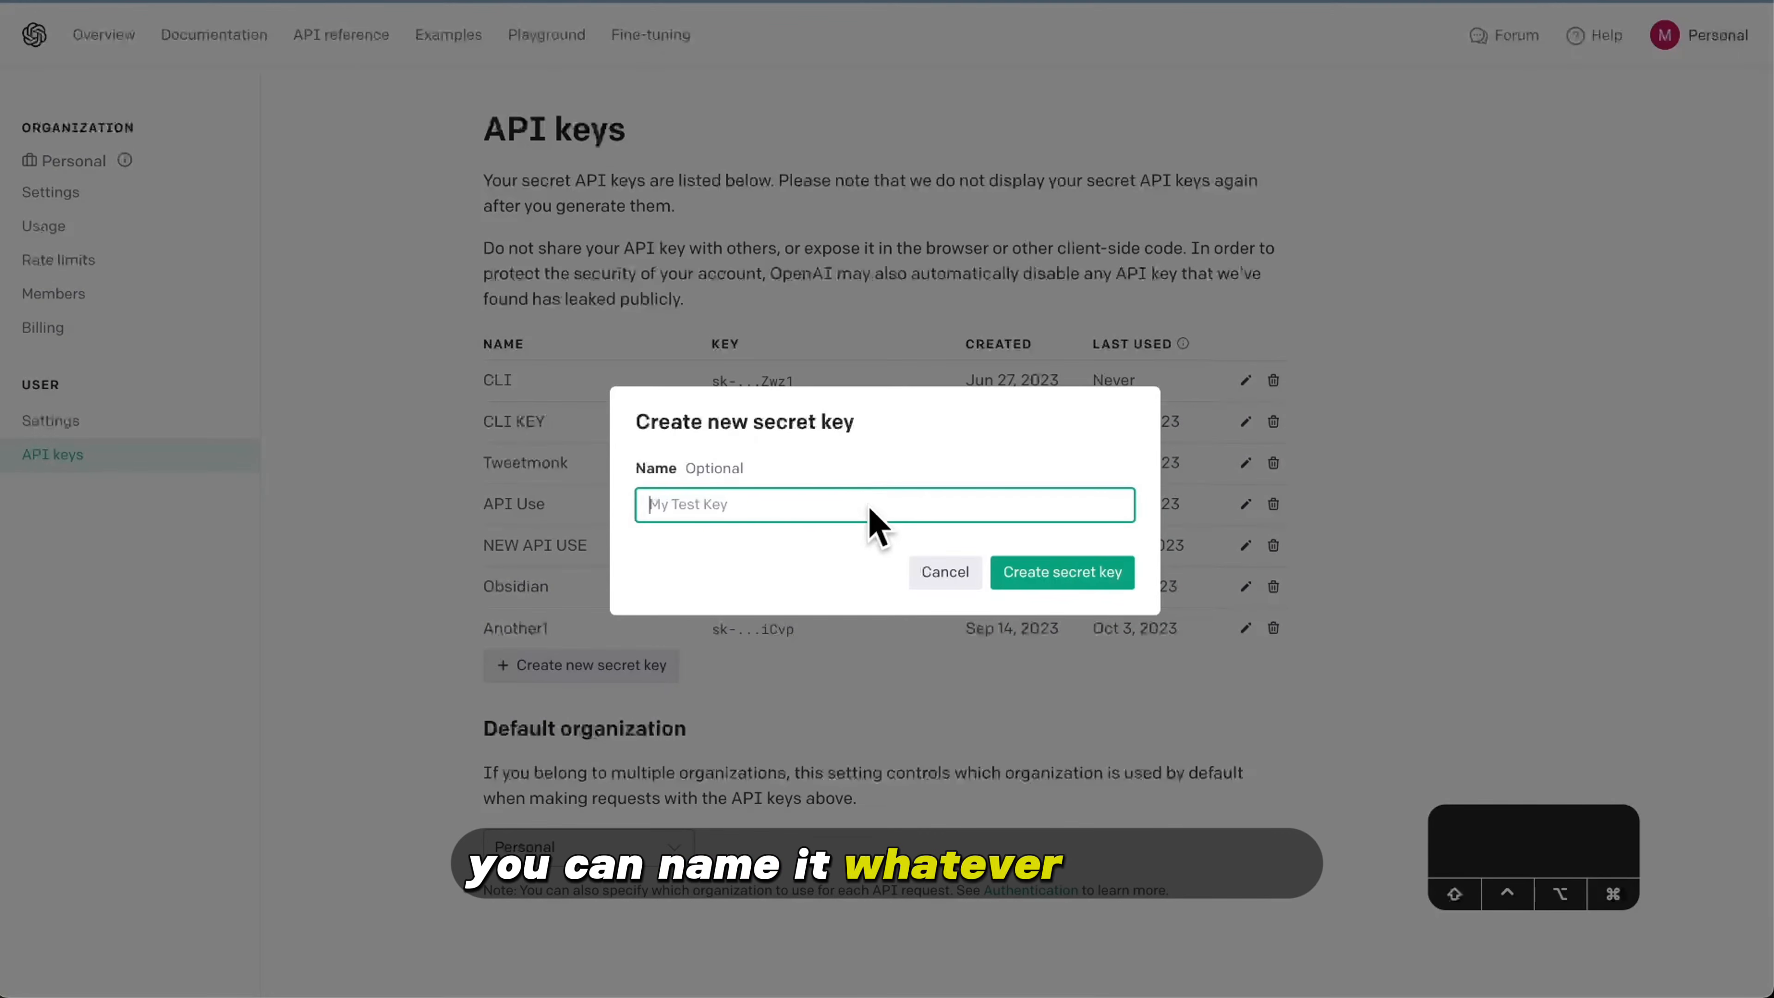
type("T")
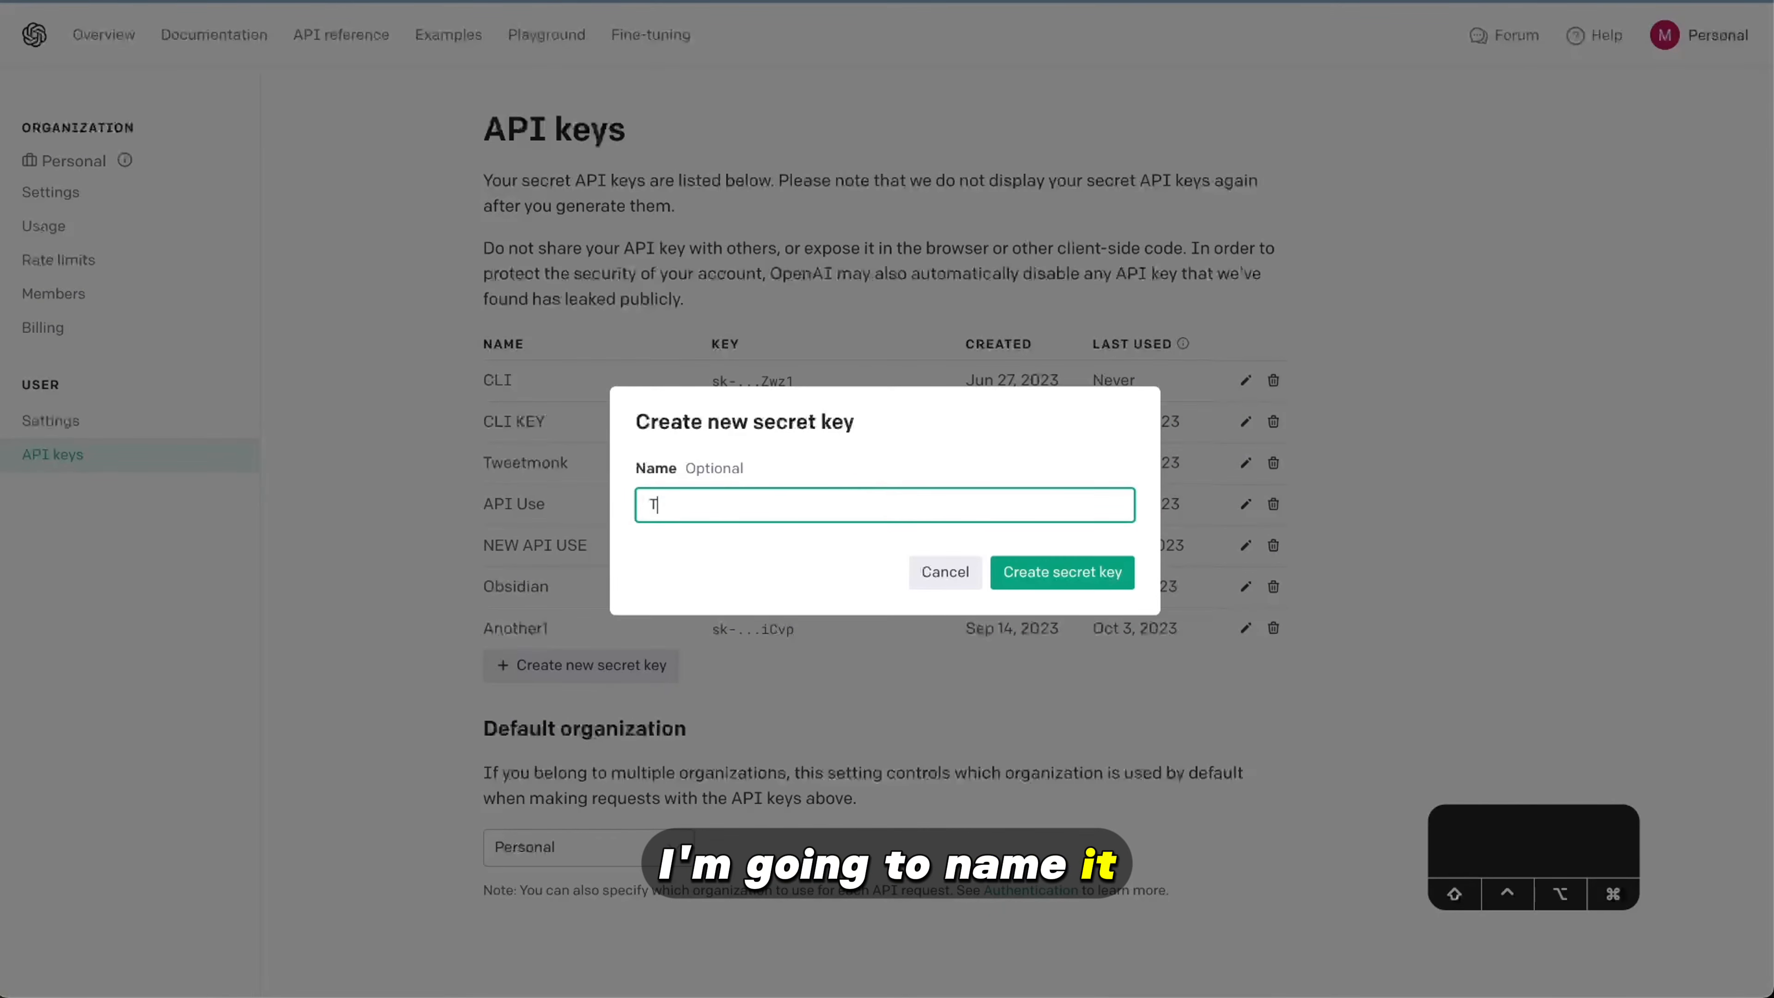
type("ext Generator Tut")
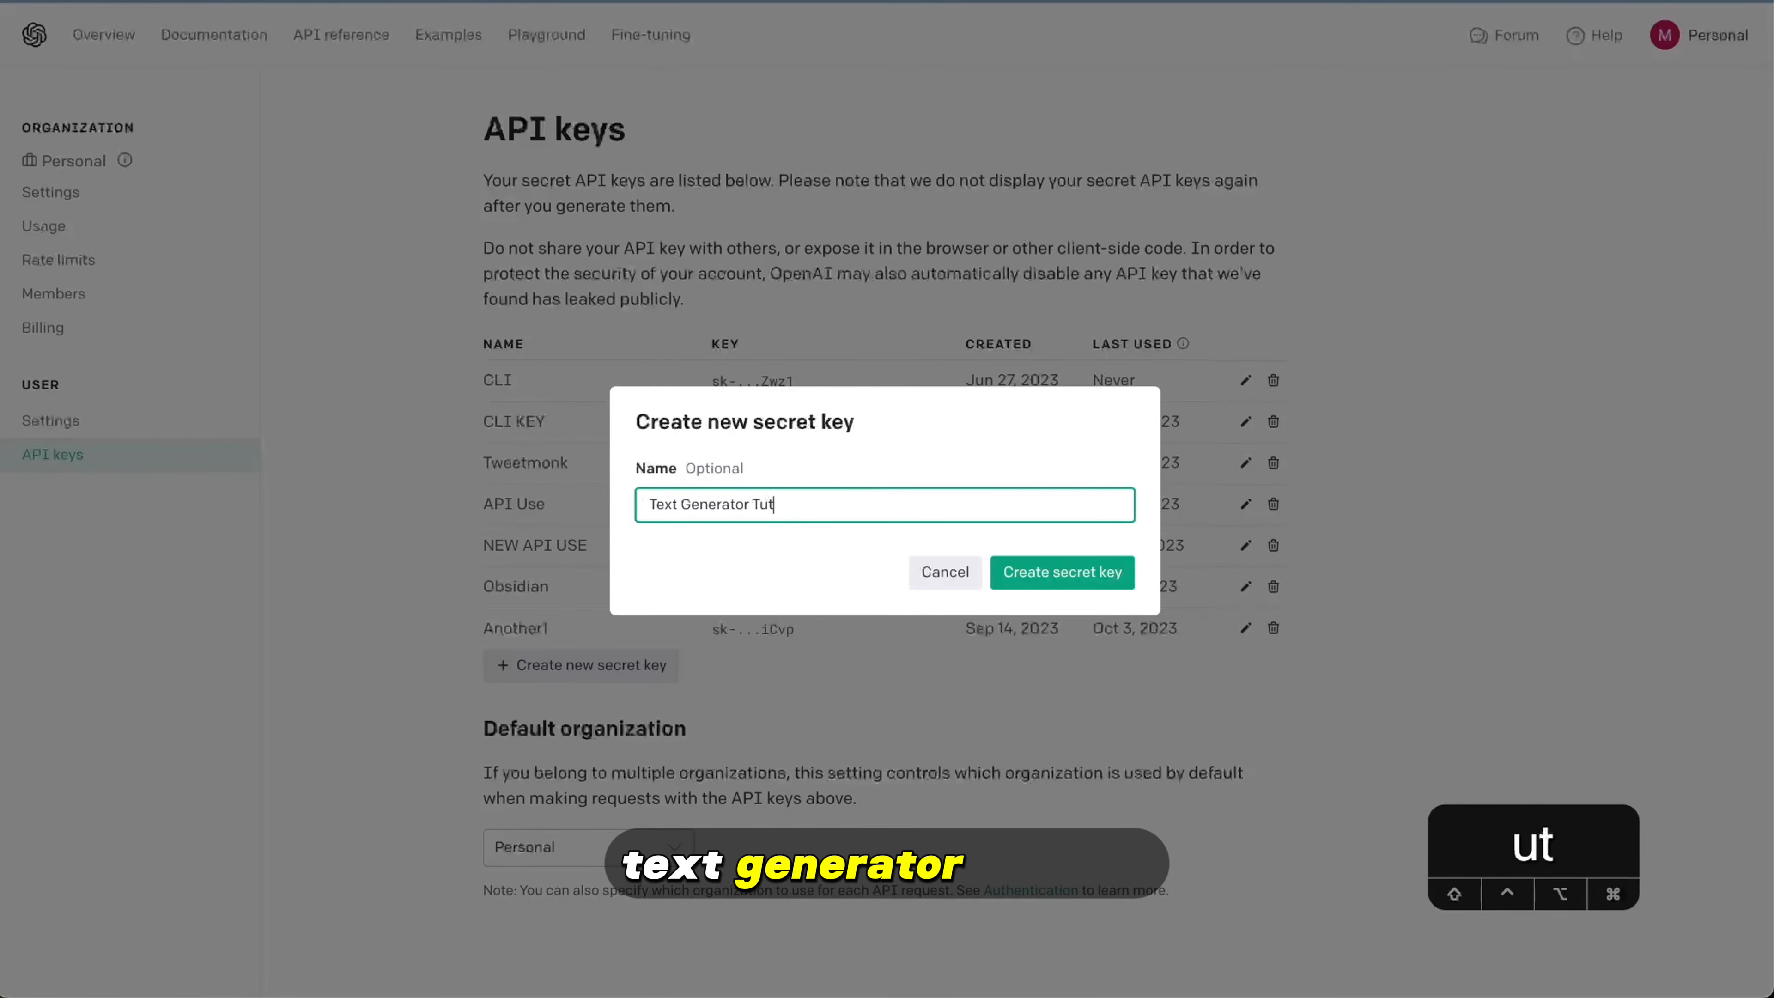
type("orial")
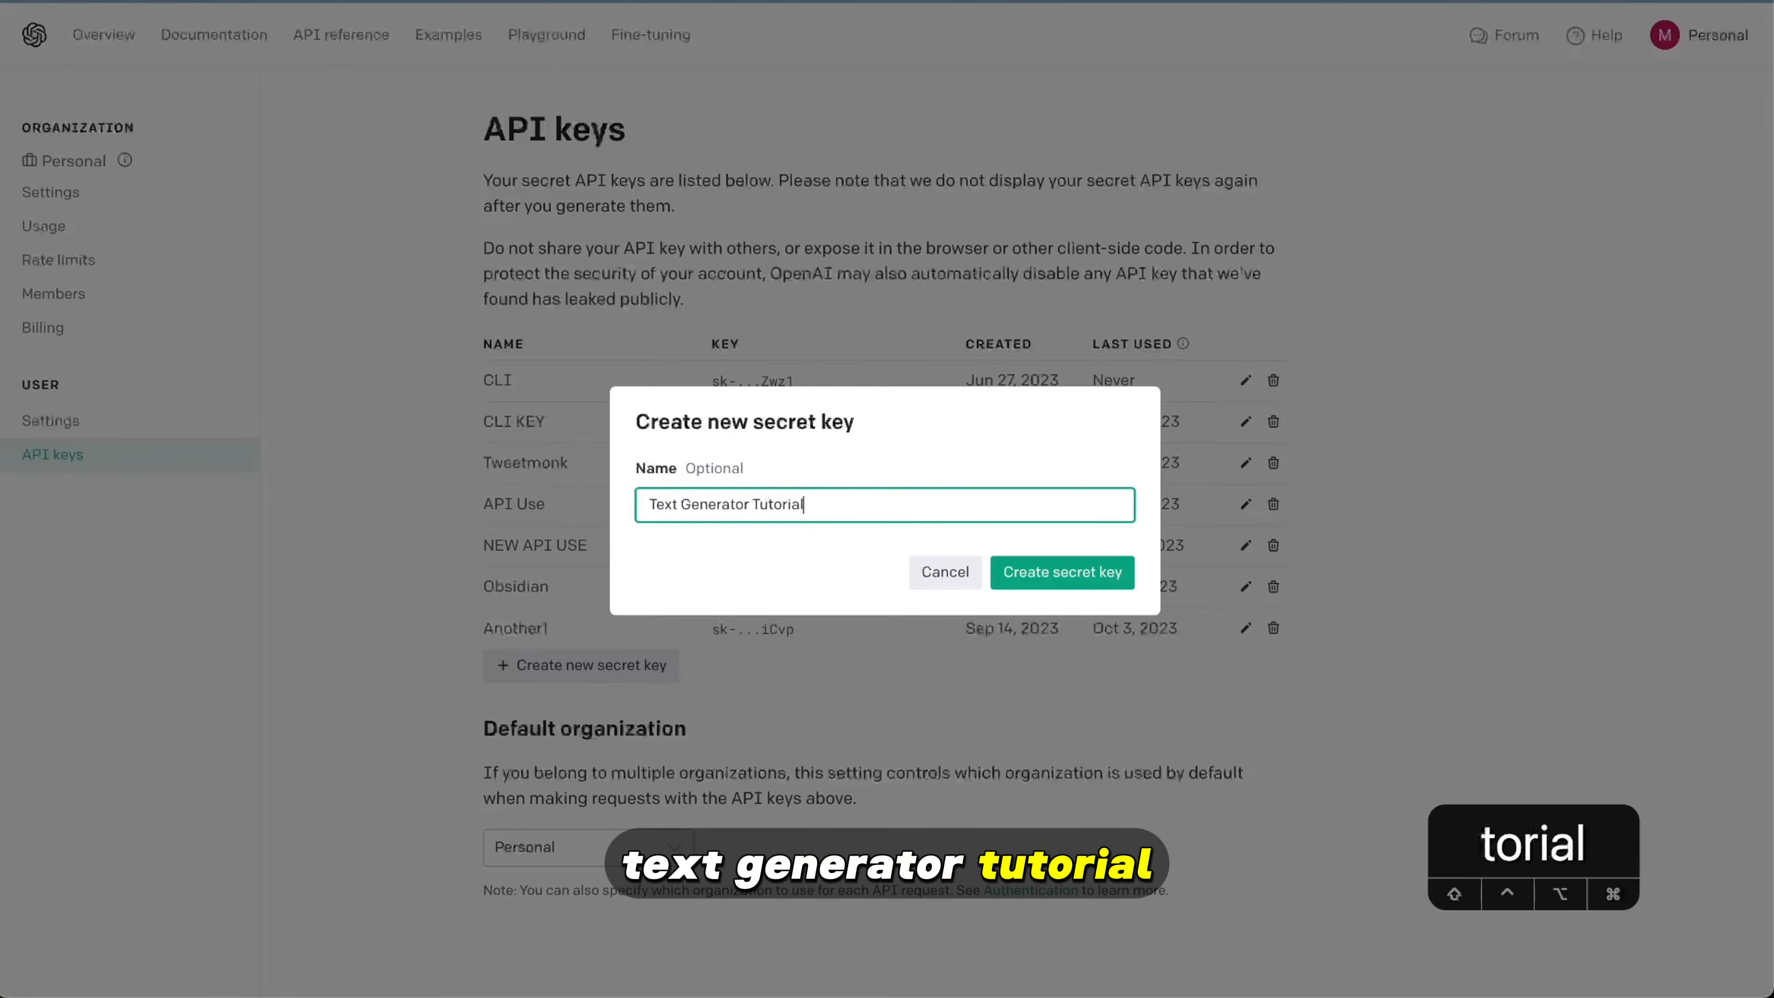
left_click(1069, 580)
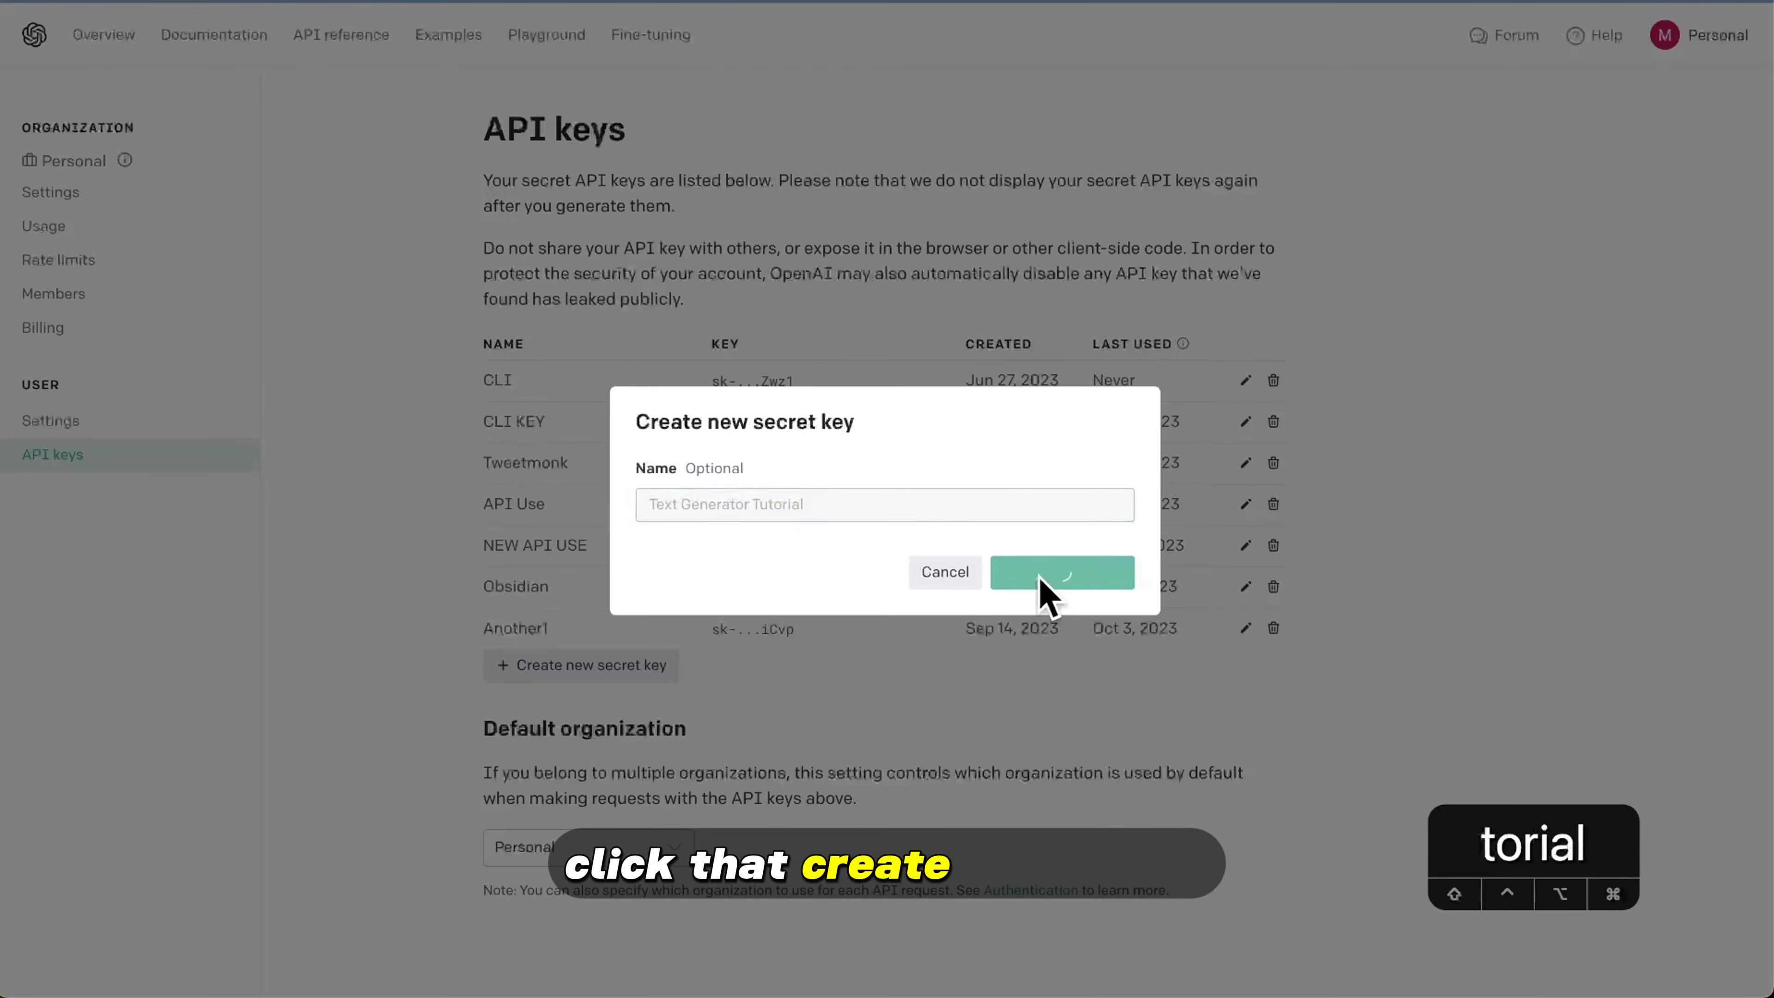
left_click(1115, 538)
left_click(1116, 543)
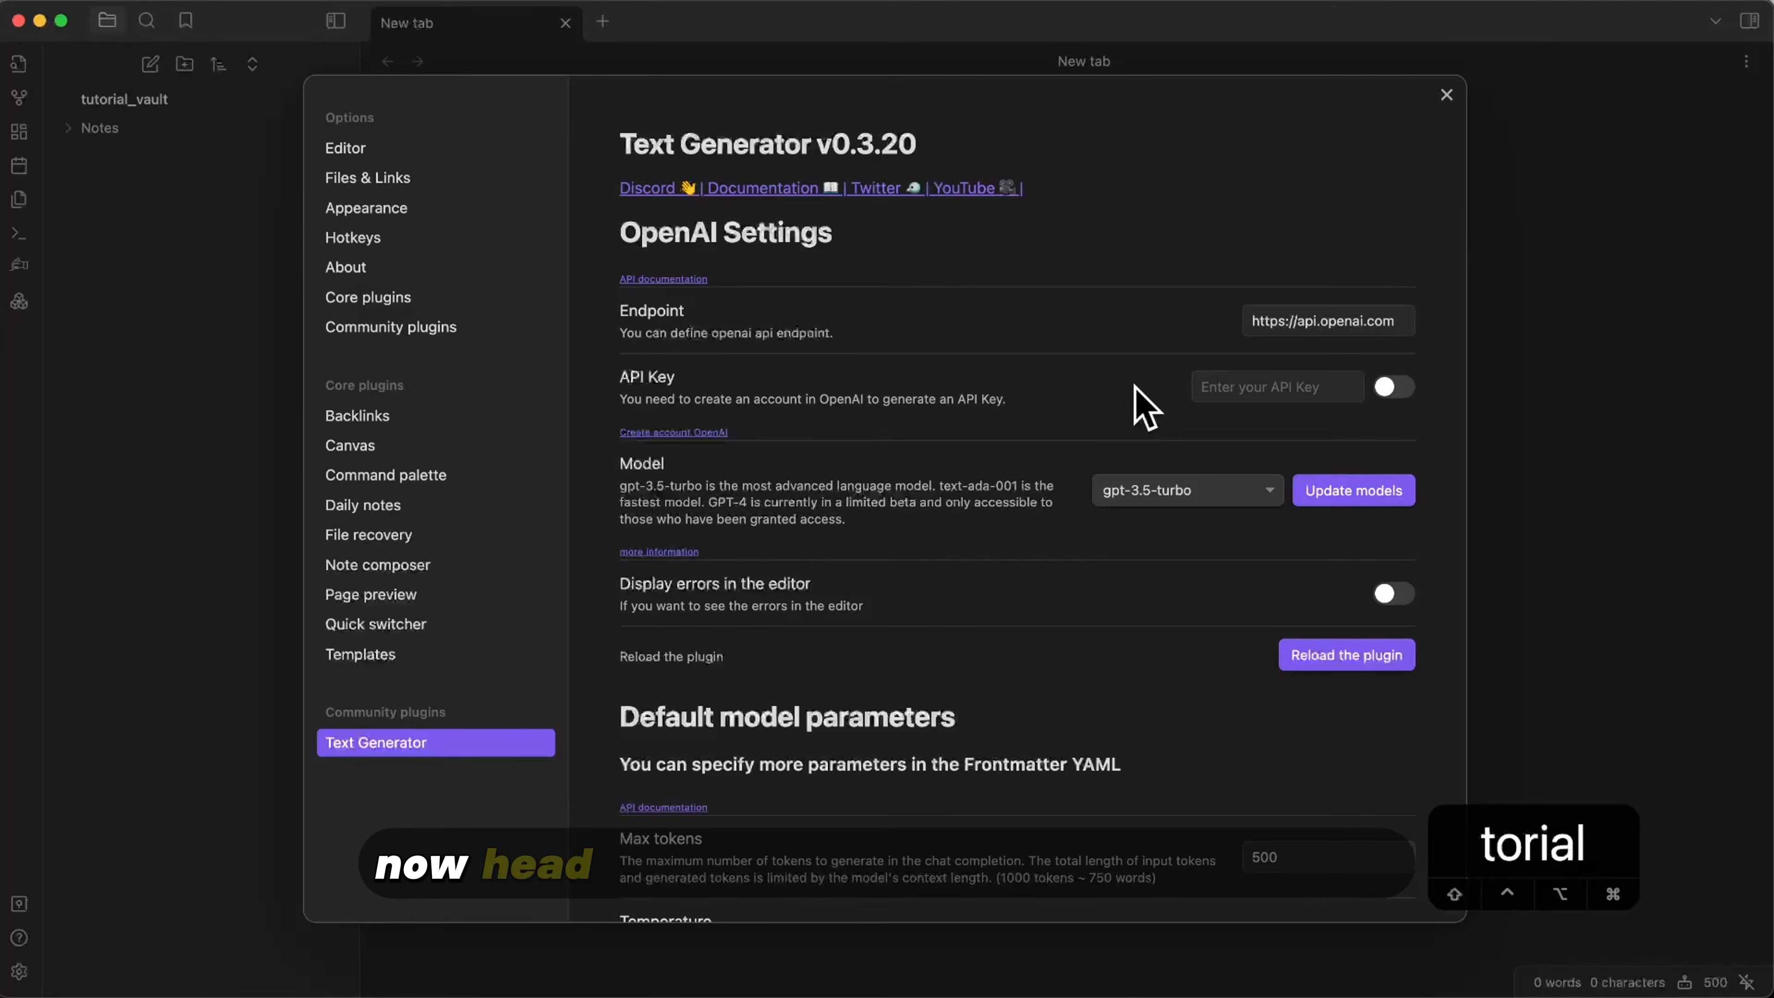
Step: Switch to Obsidian, paste the OpenAI API key into the Text Generator plugin's settings and update its list of models
left_click(1329, 388)
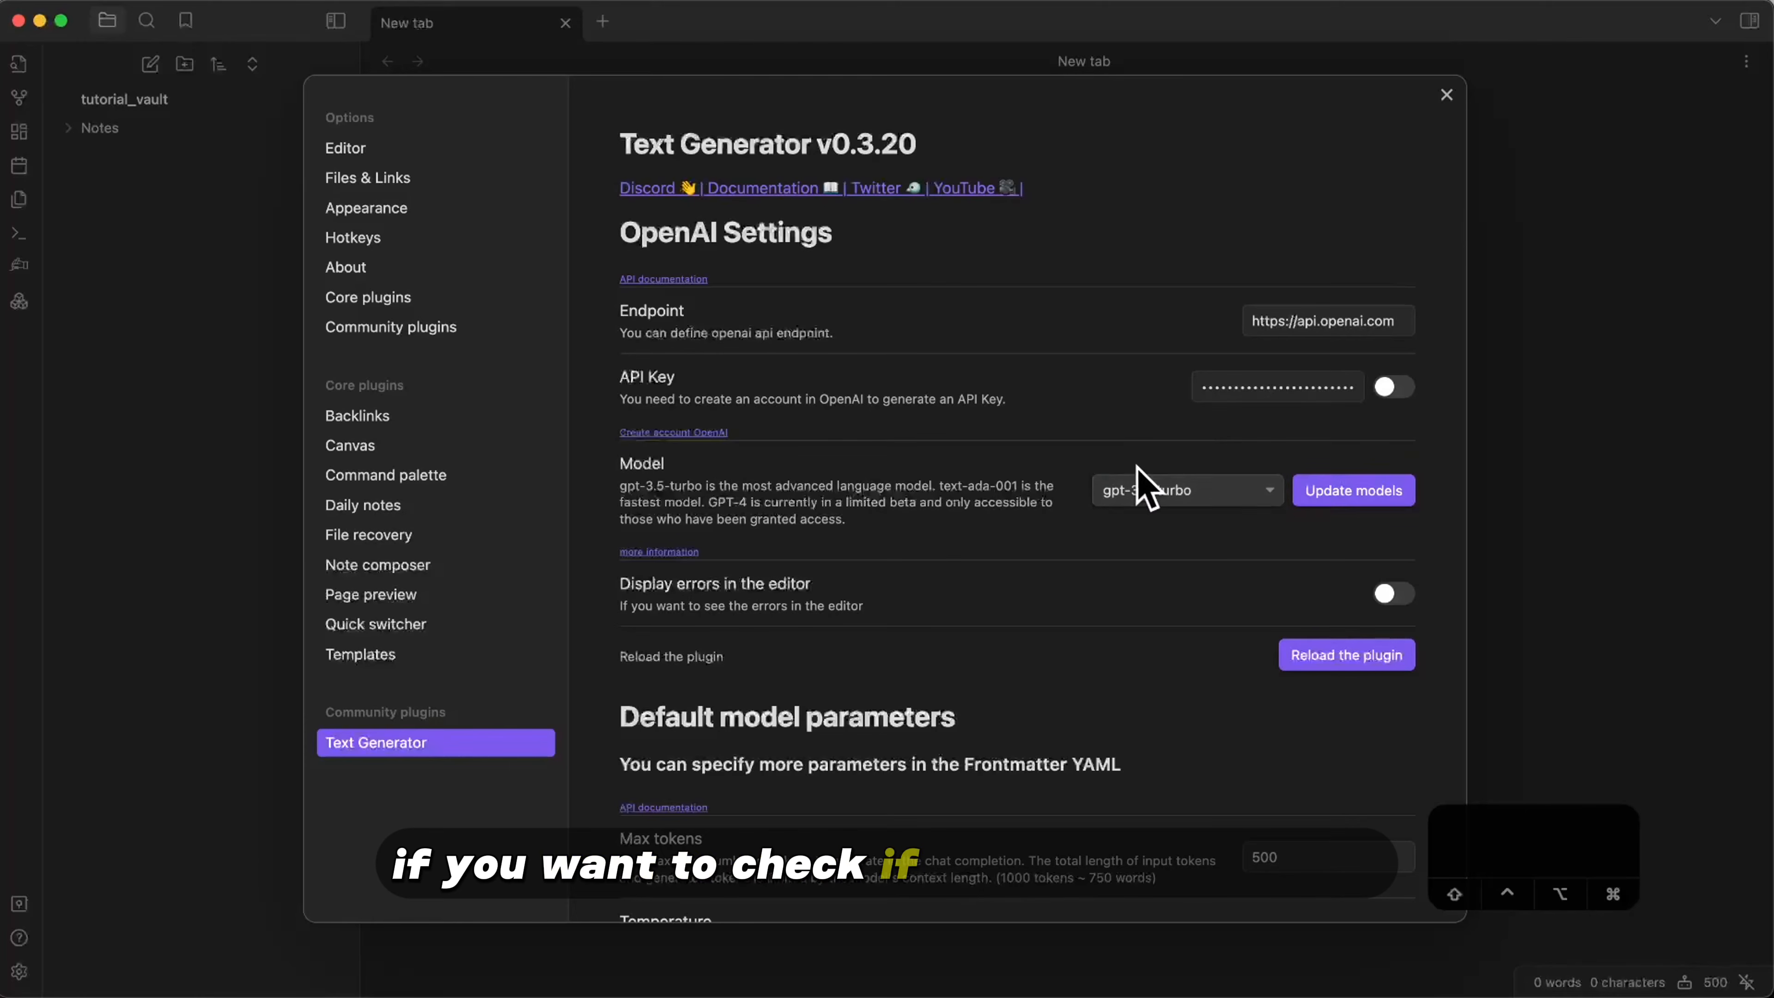
left_click(1350, 497)
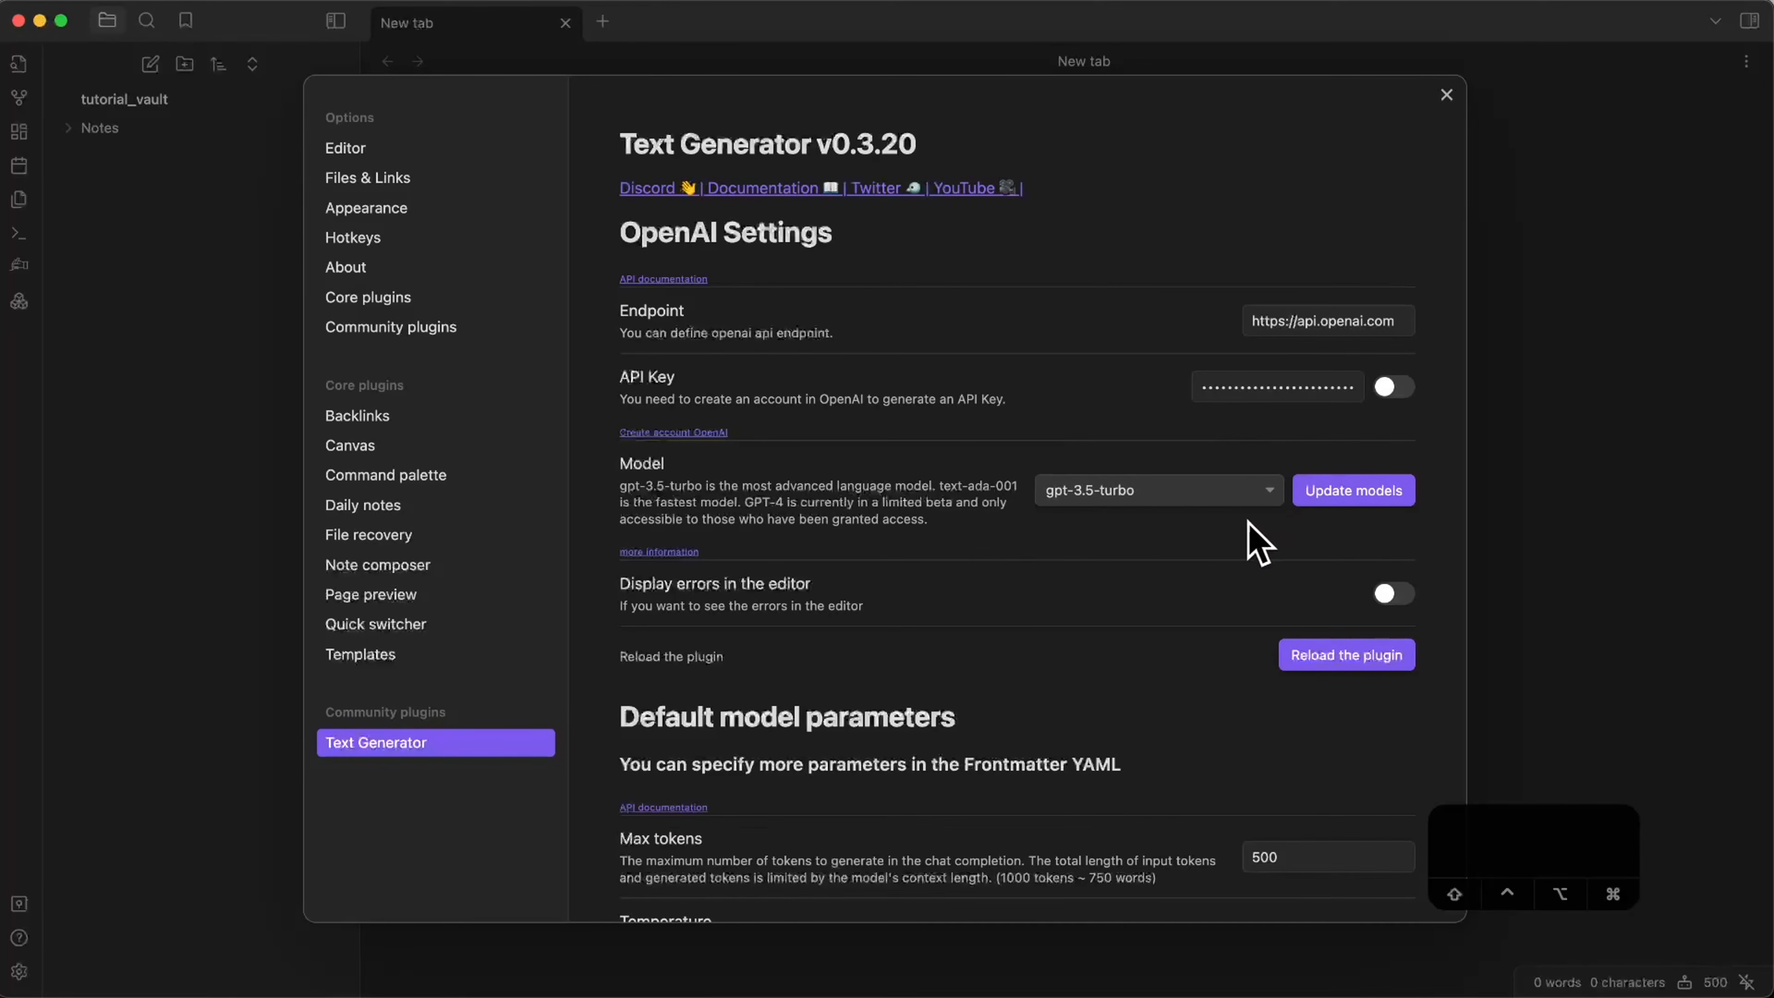
Step: Browse the models available to the Text Generator plugin and set the model to gpt-4
left_click(1226, 498)
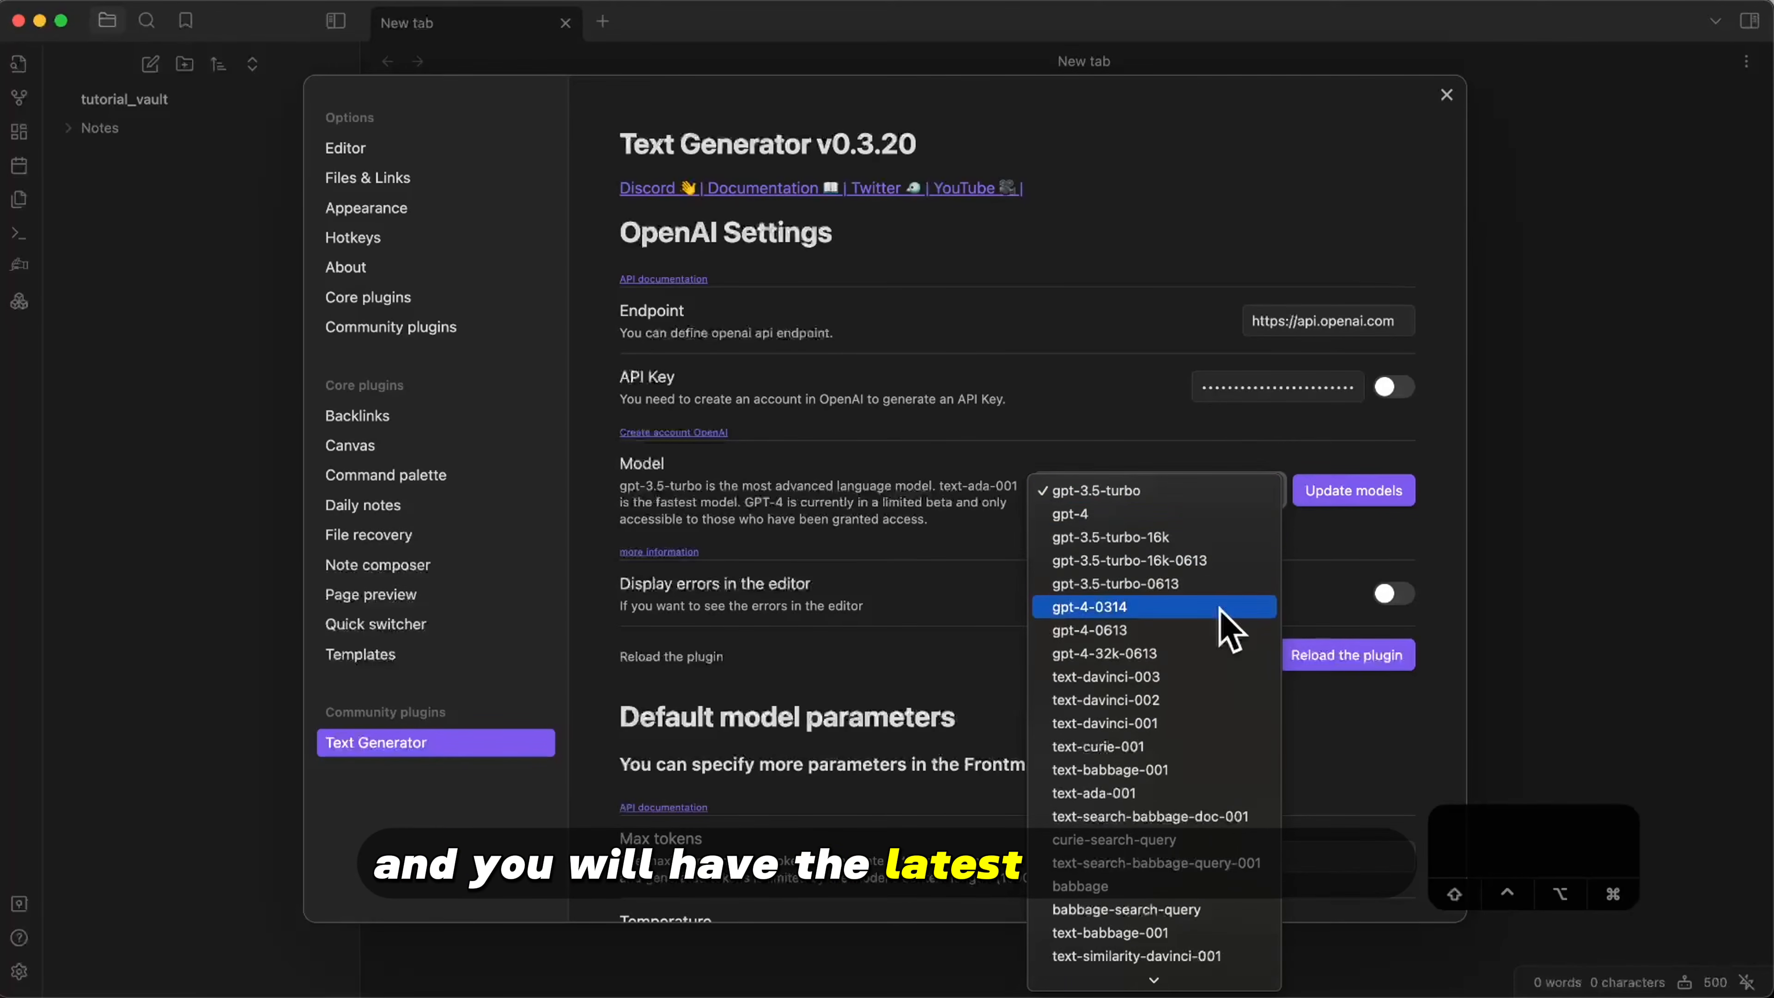
scroll(1228, 626, "down", 15)
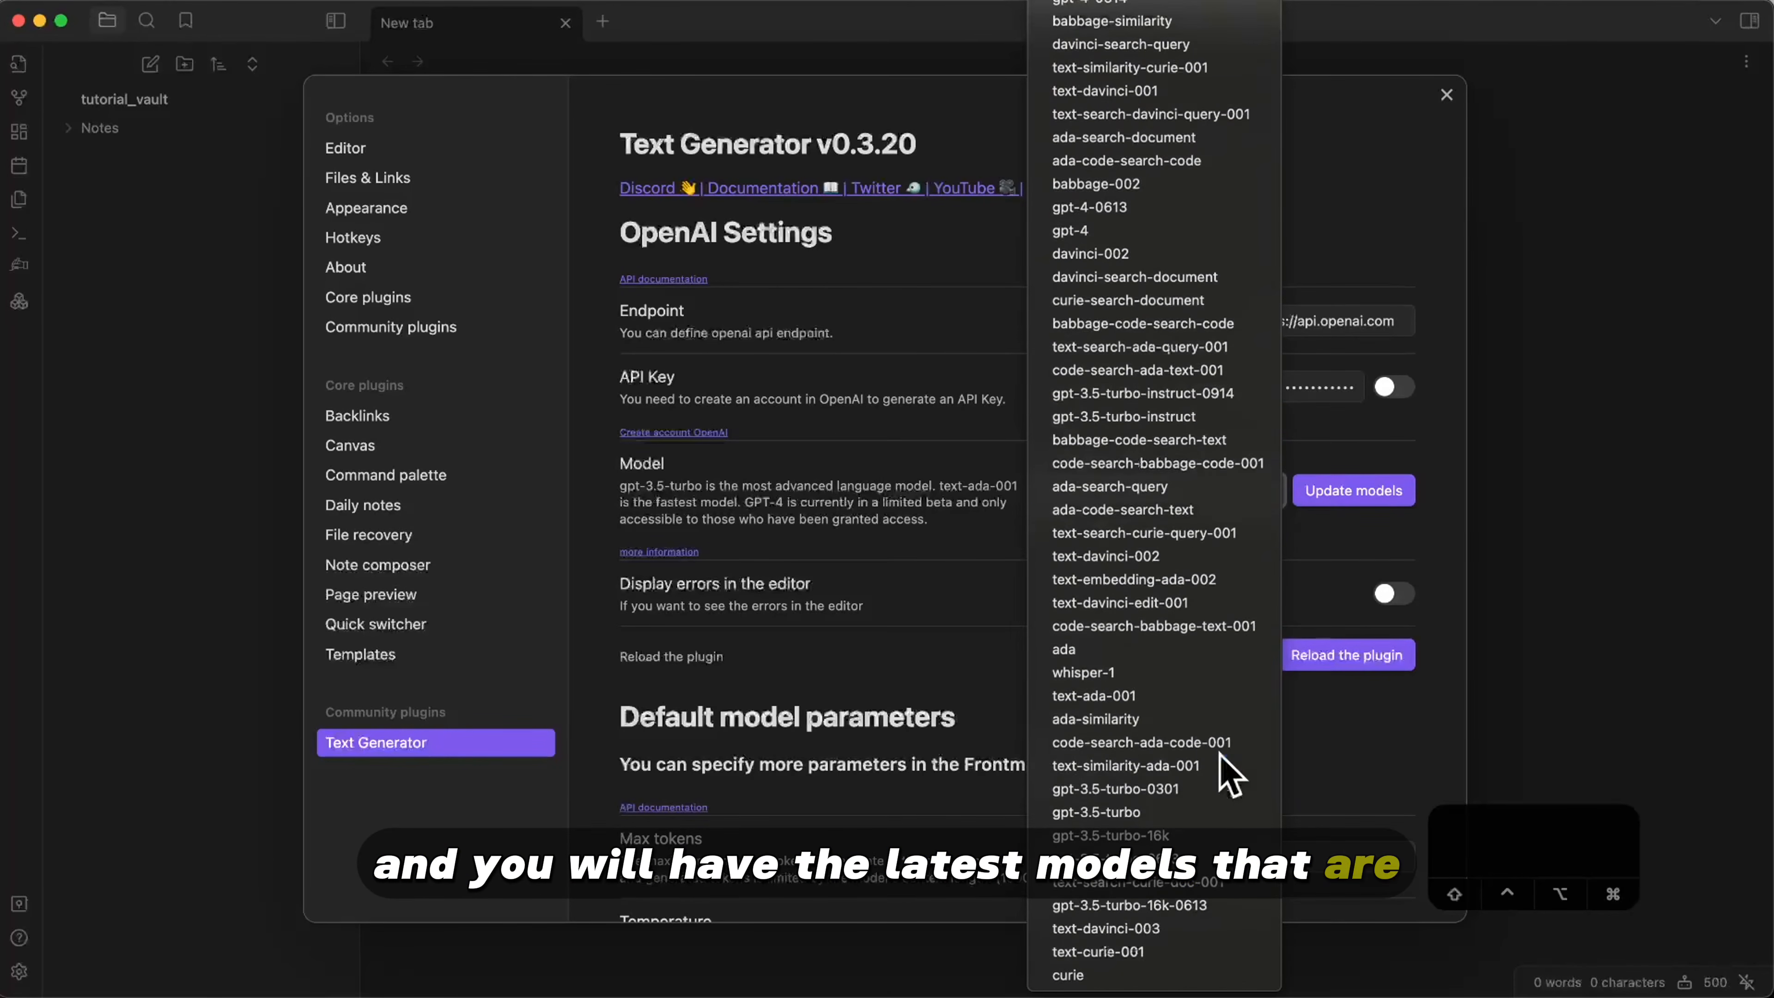
scroll(1228, 776, "up", 15)
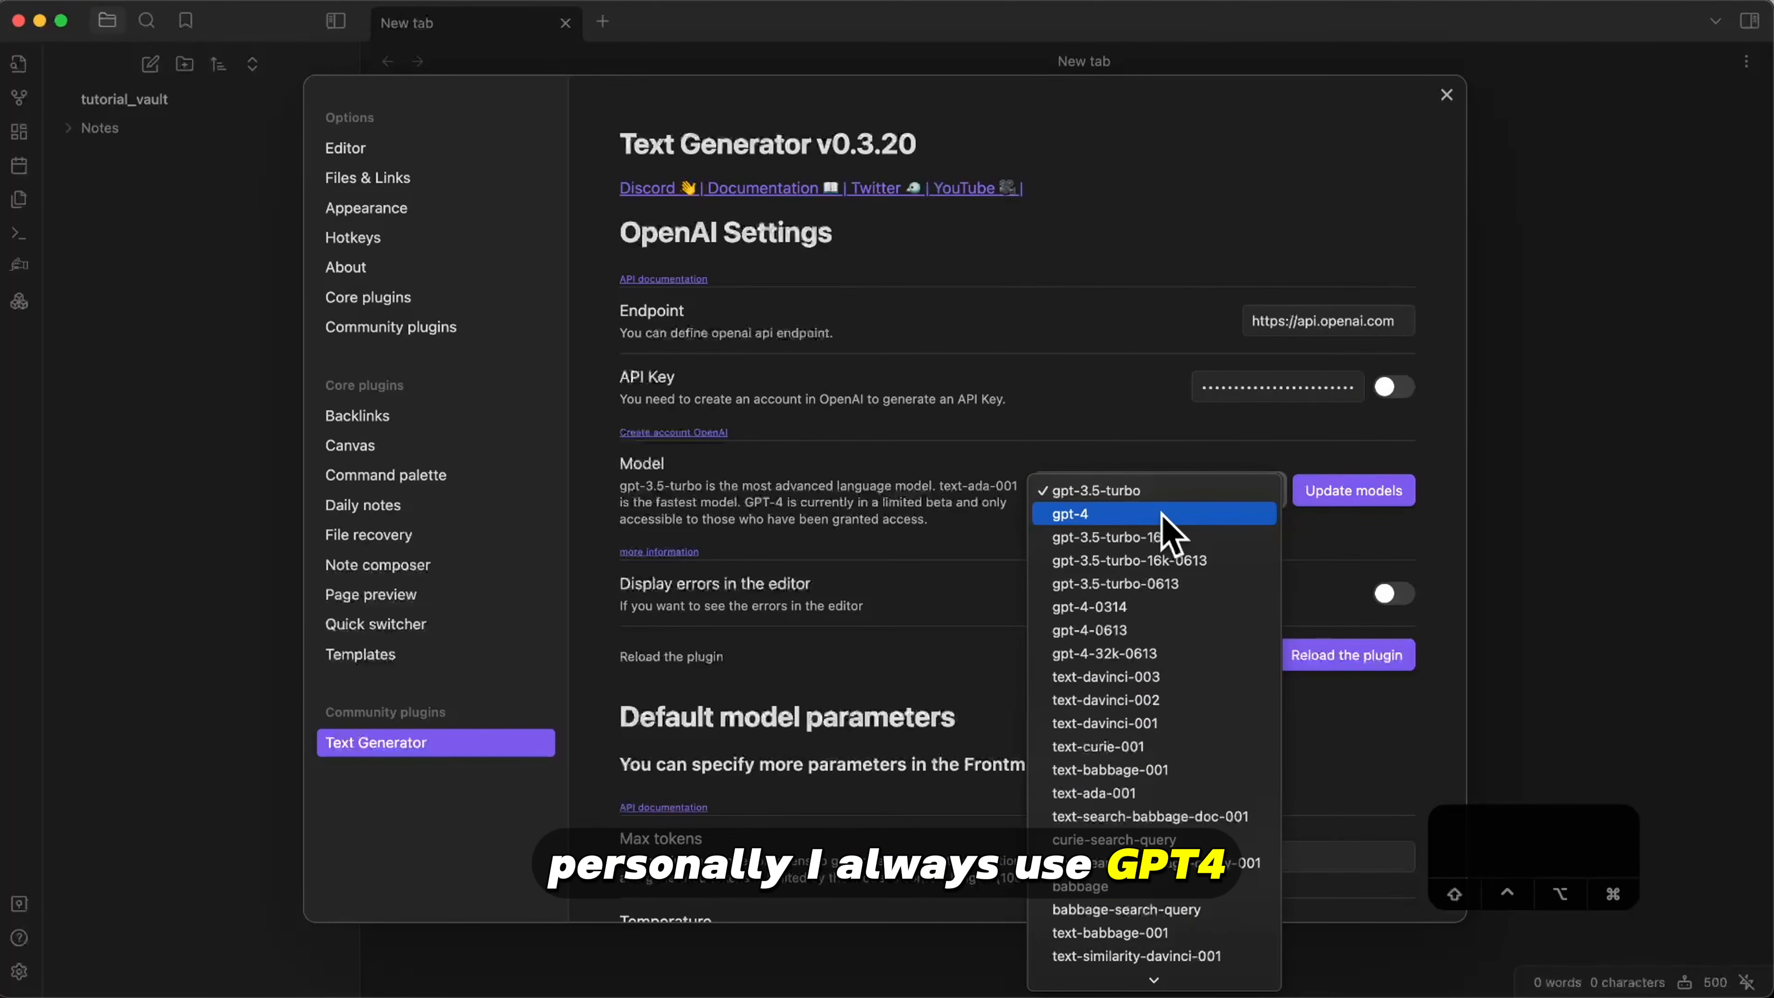
left_click(1211, 517)
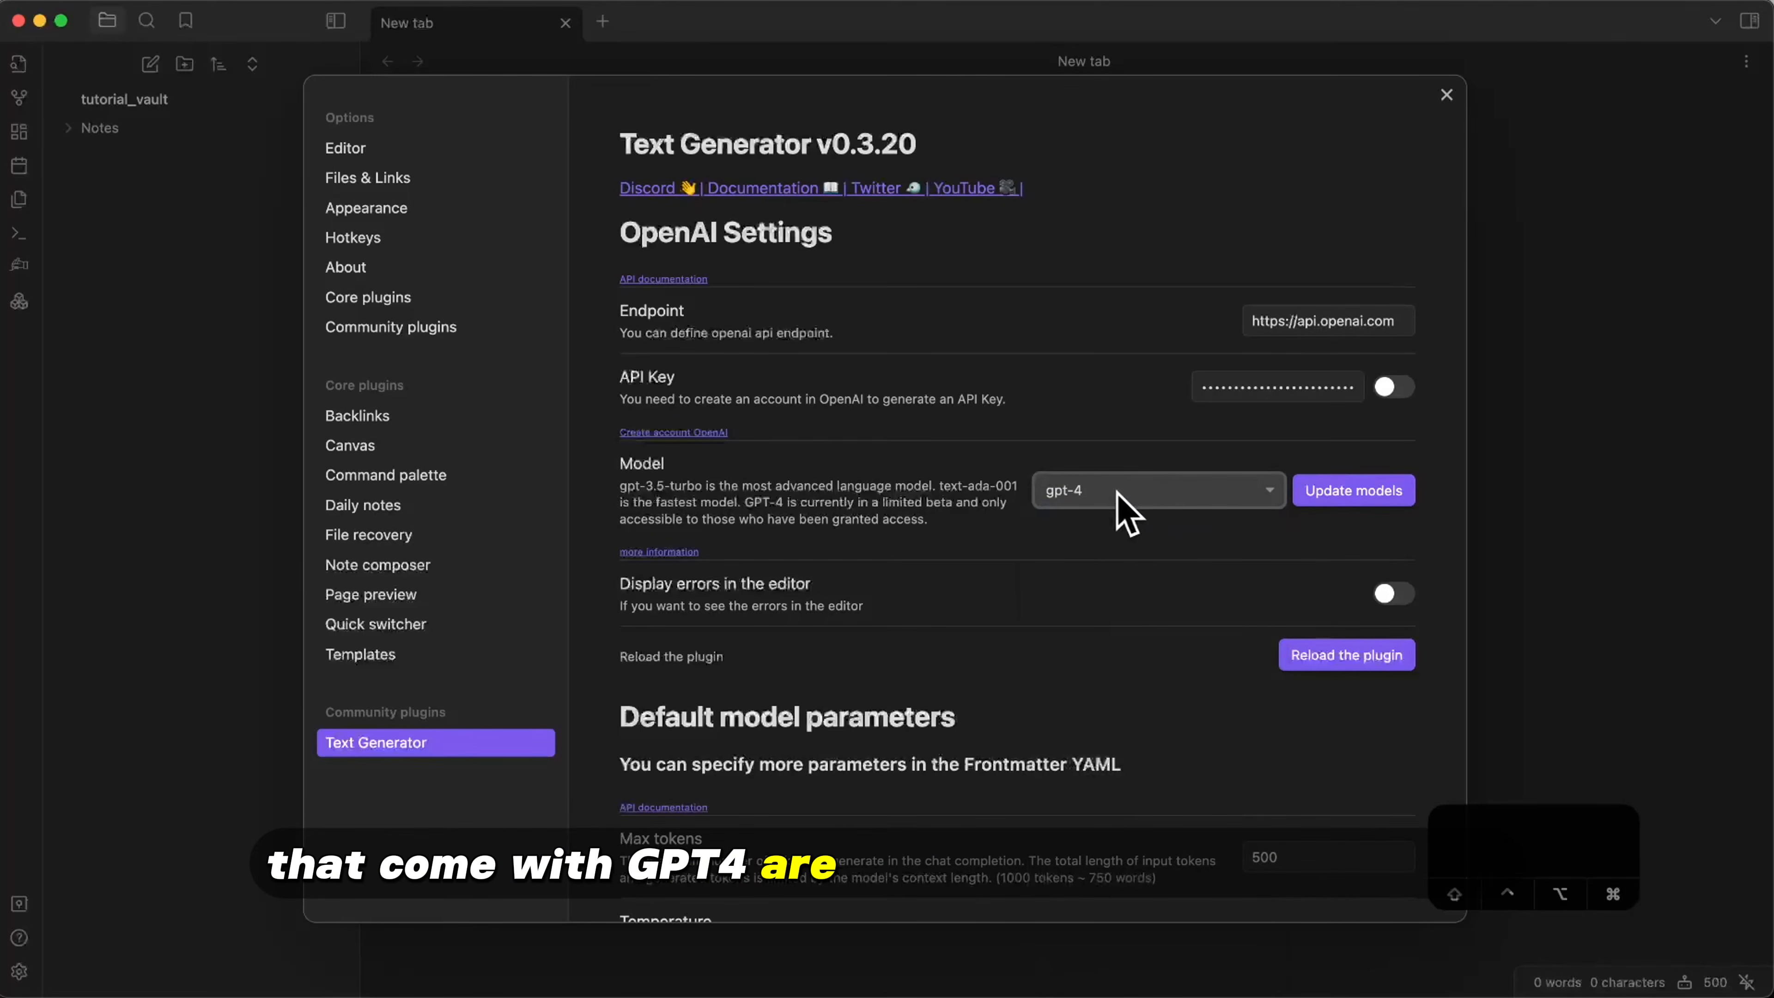
left_click(1206, 497)
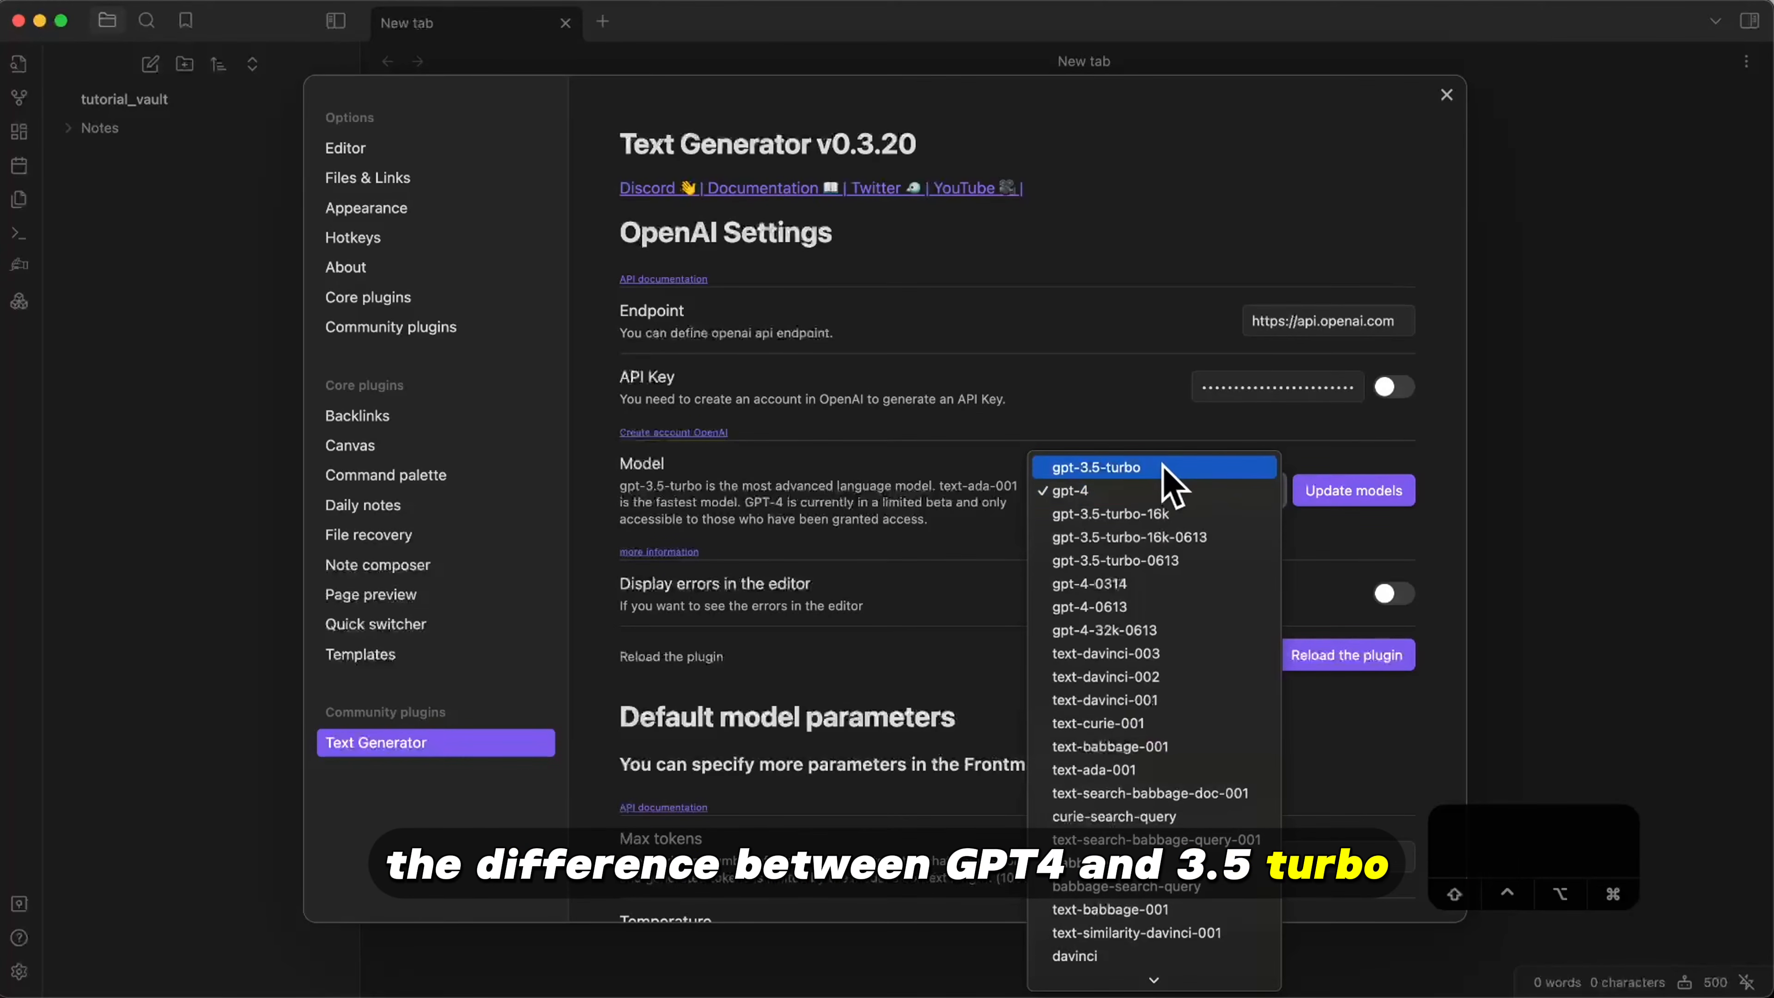
left_click(1101, 490)
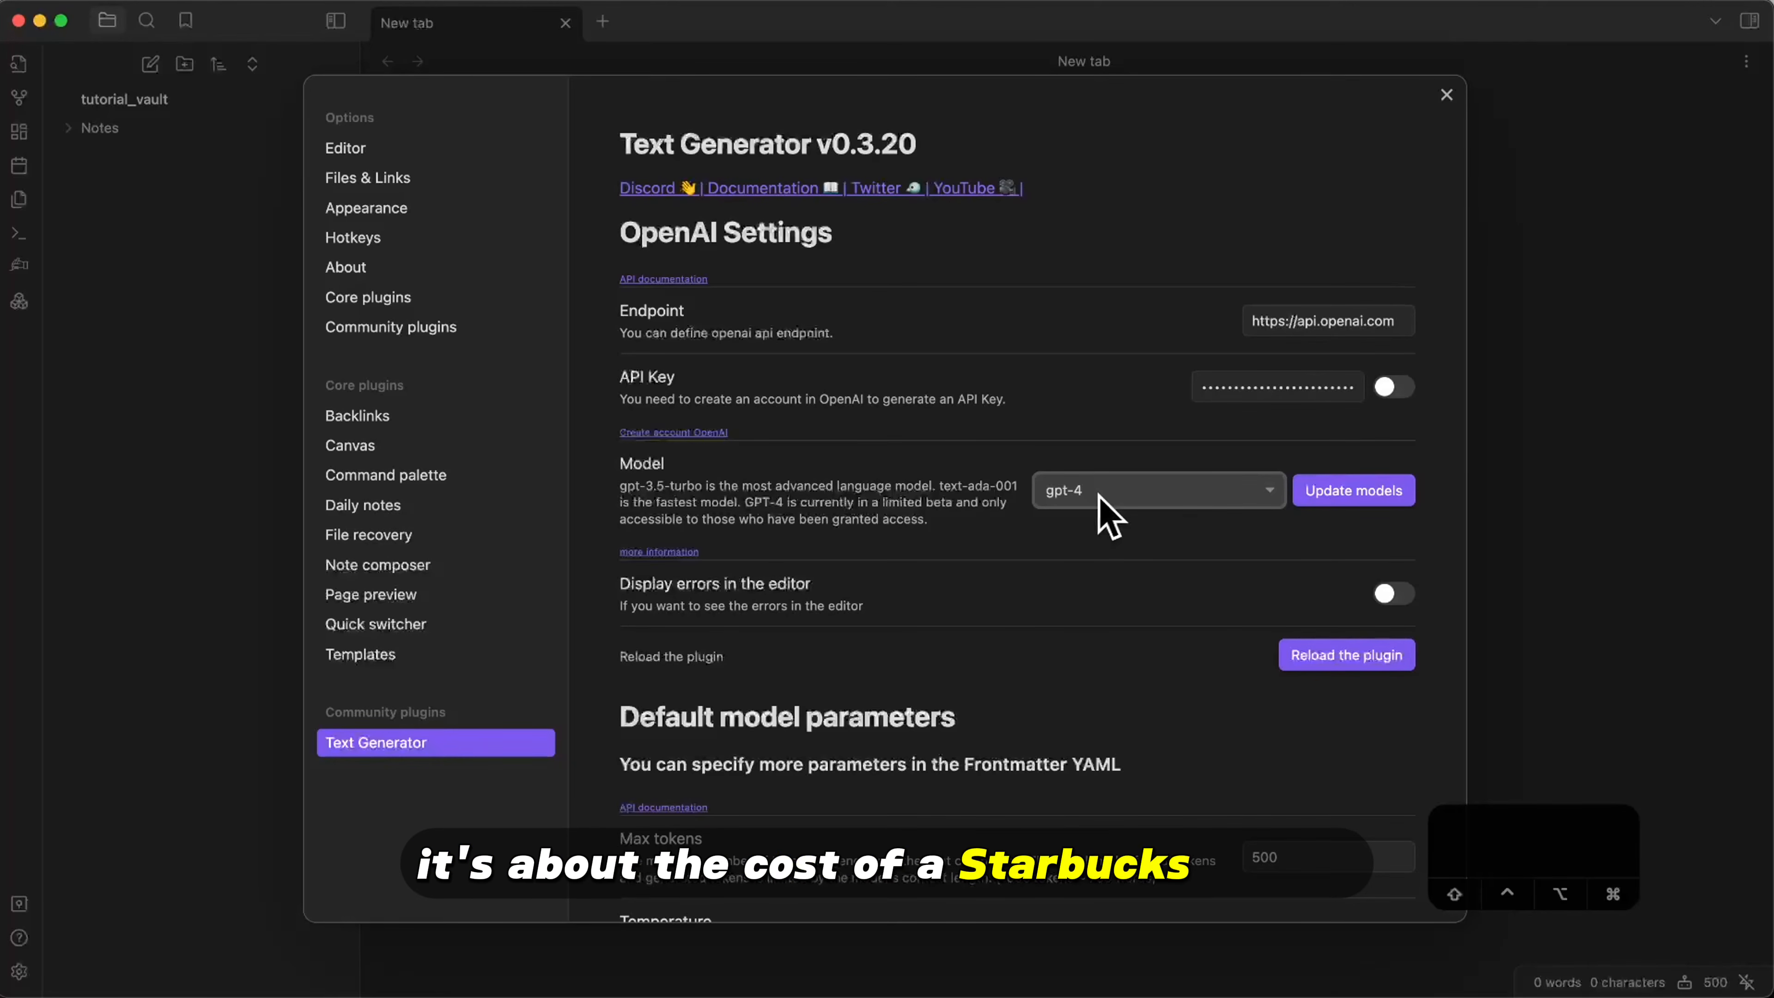
scroll(1139, 591, "down", 20)
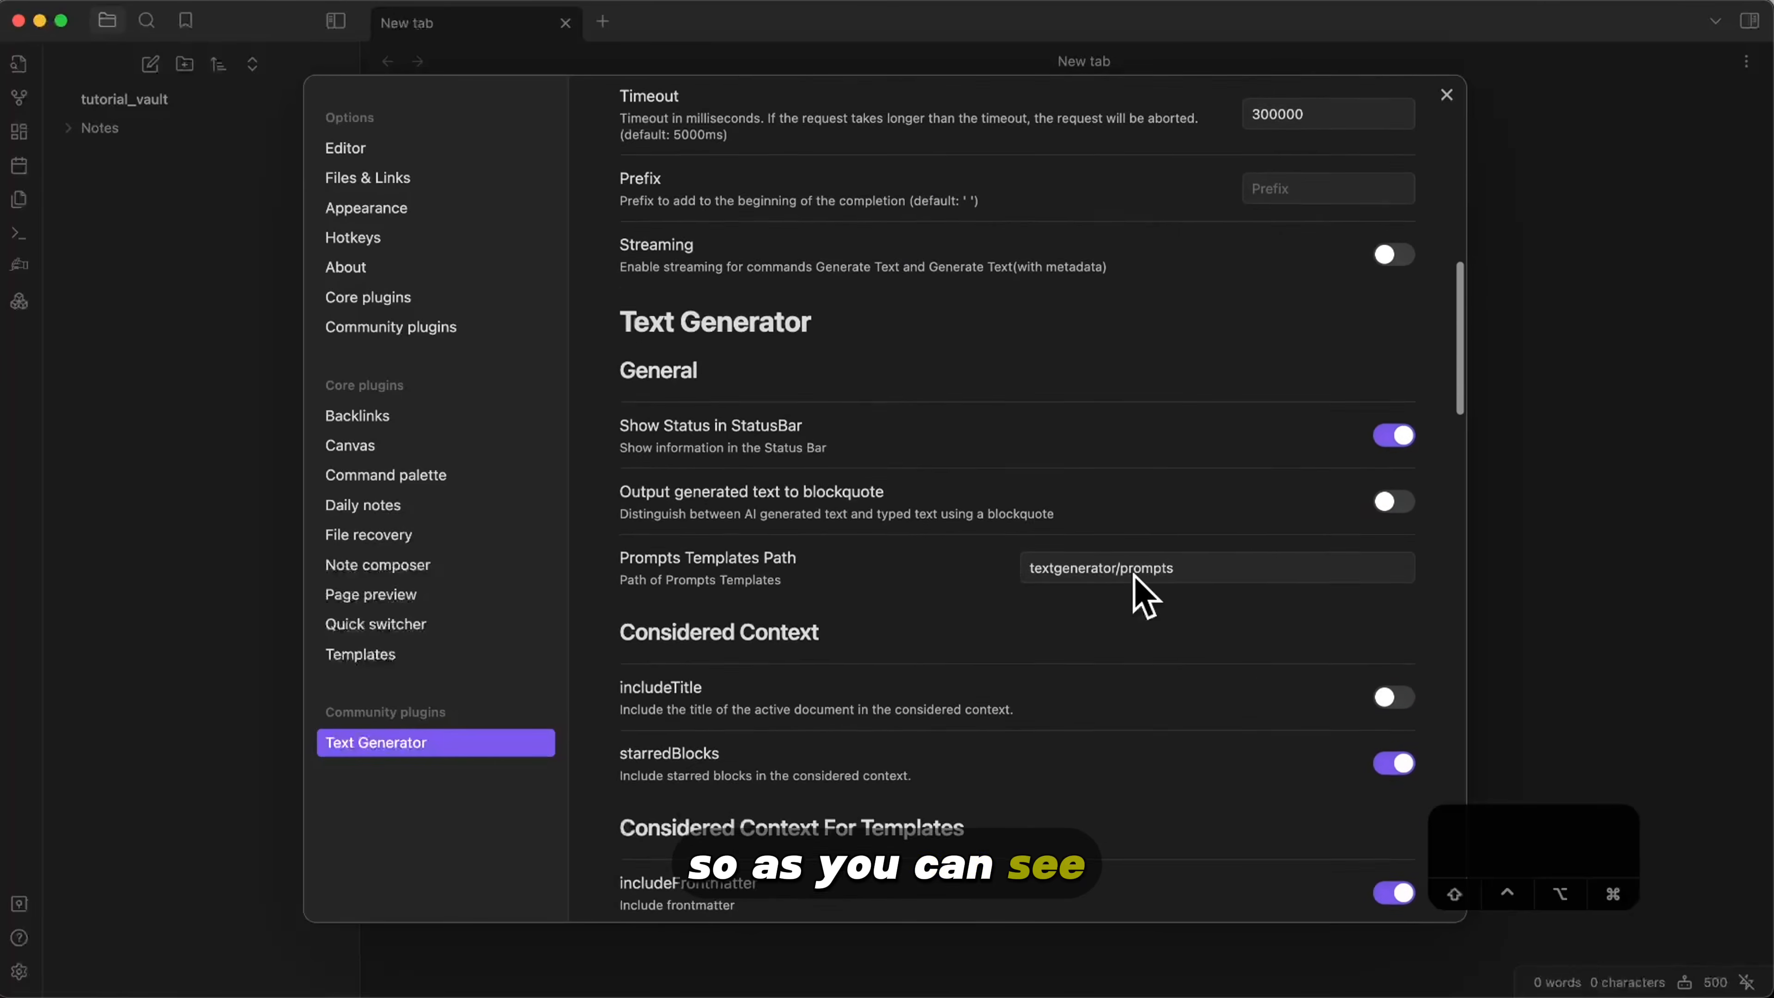
scroll(1144, 595, "down", 10)
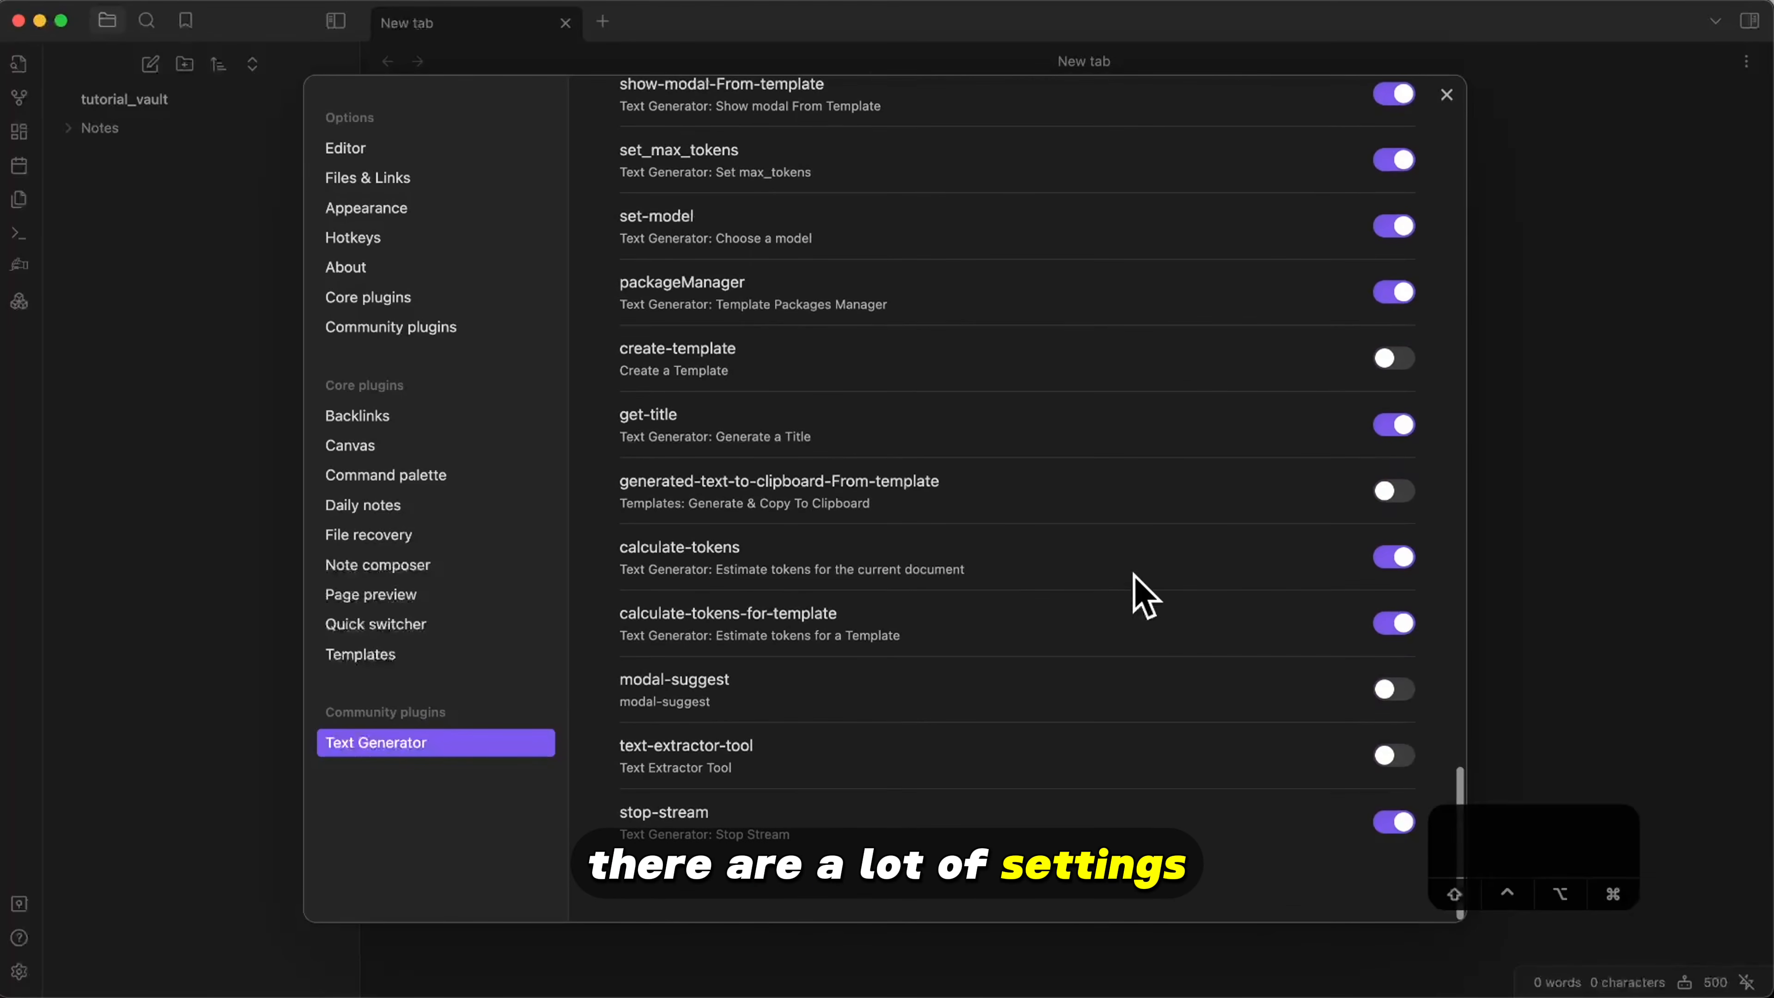
scroll(1134, 576, "up", 20)
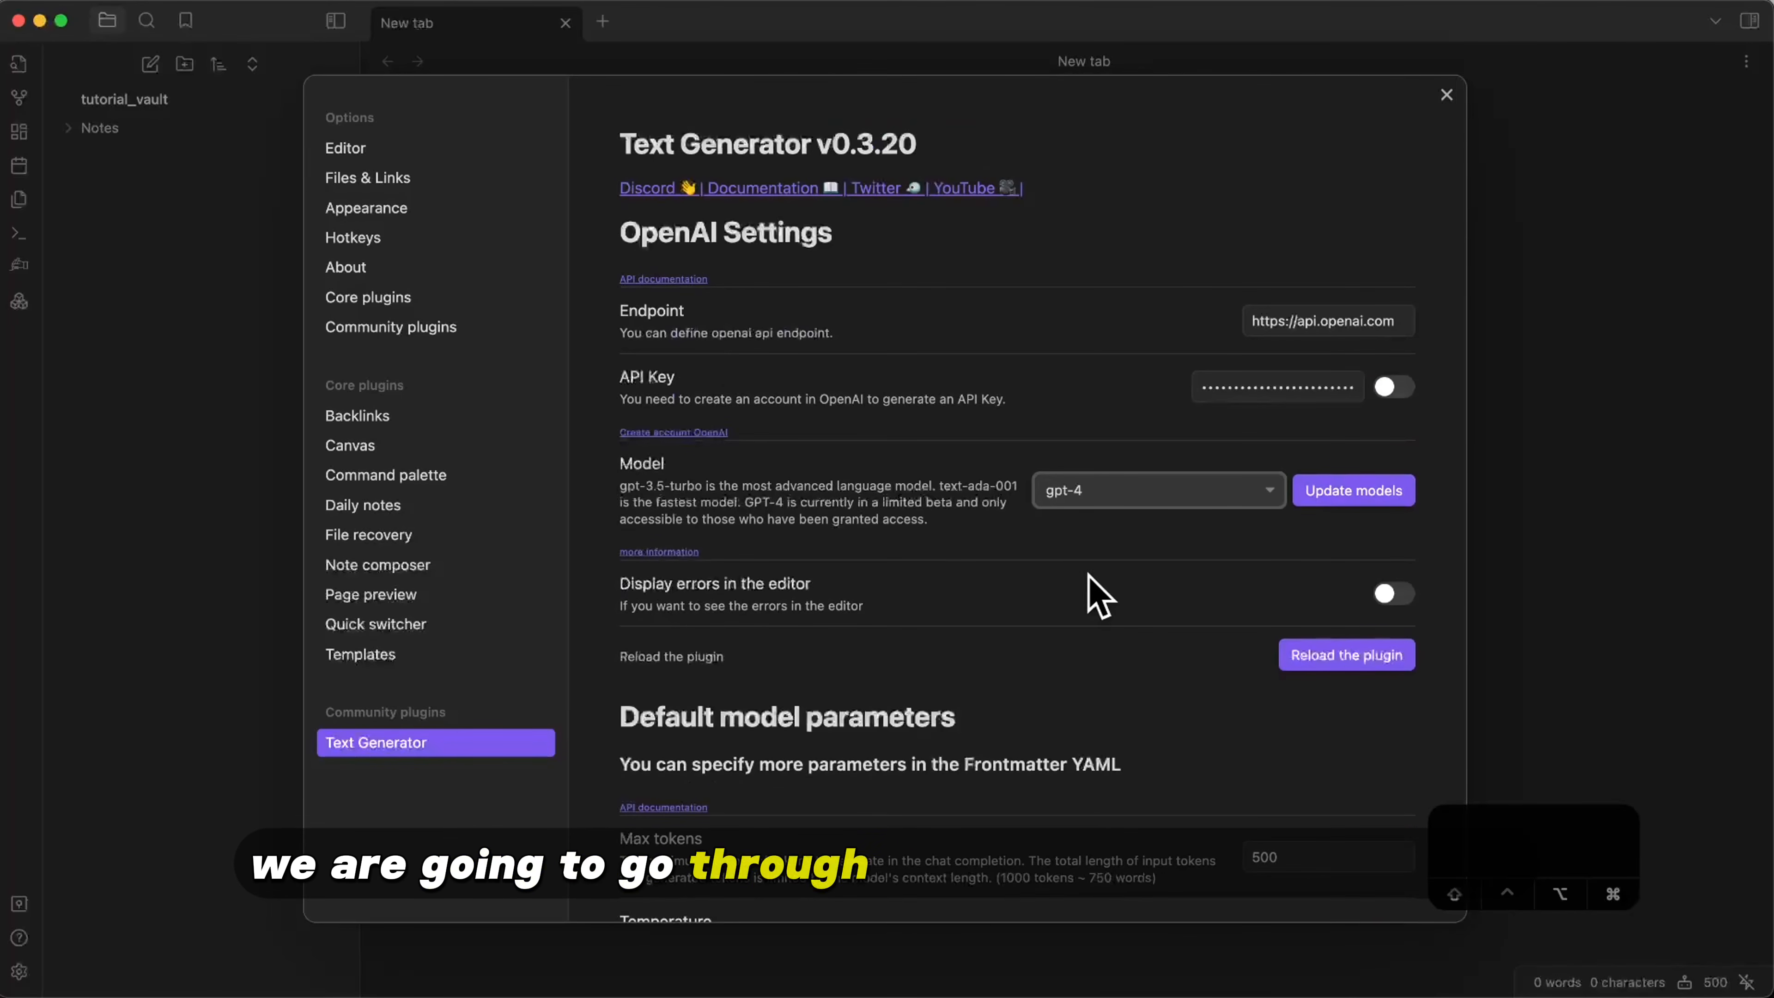